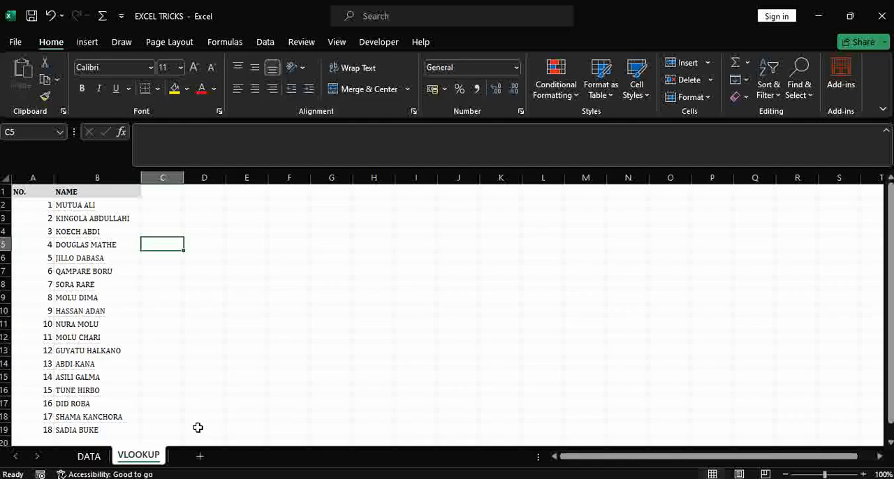
# Compare the customer records and column headings on the DATA sheet with the names listed on the VLOOKUP sheet.
pyautogui.click(89, 457)
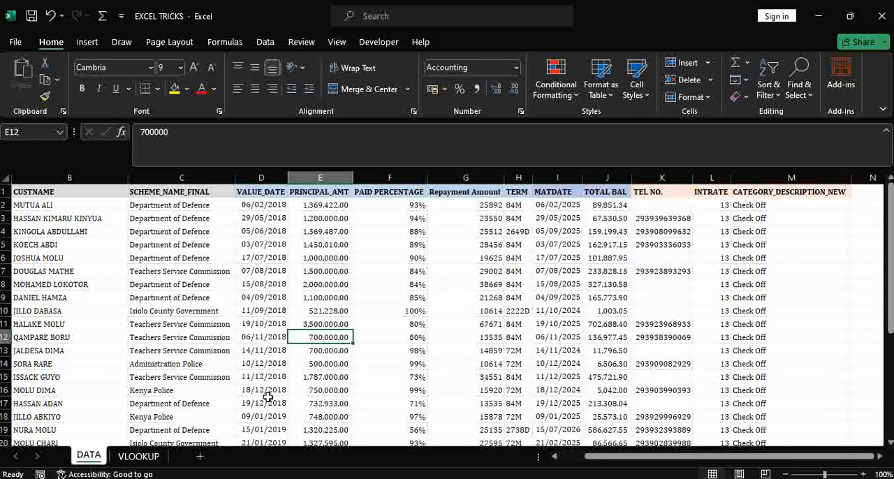
pyautogui.moveTo(591, 459); pyautogui.dragTo(548, 460)
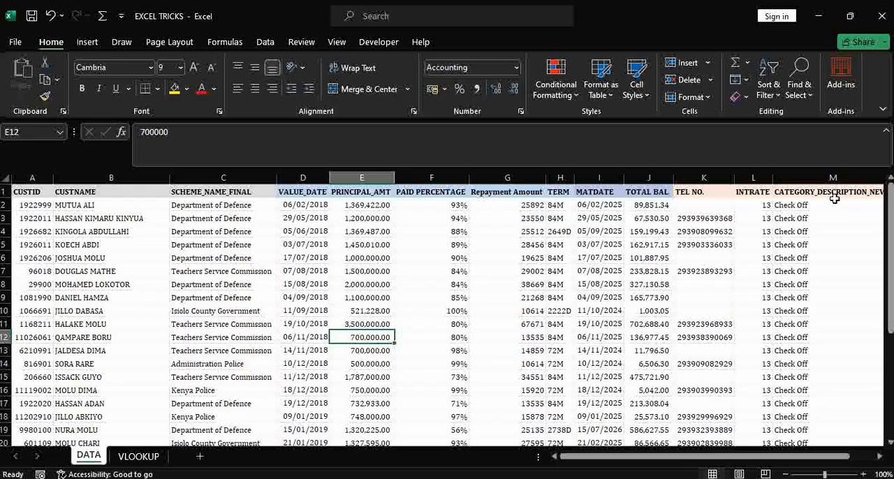
pyautogui.moveTo(891, 203)
pyautogui.mouseDown()
pyautogui.moveTo(891, 301)
pyautogui.moveTo(891, 187)
pyautogui.mouseUp()
pyautogui.click(139, 457)
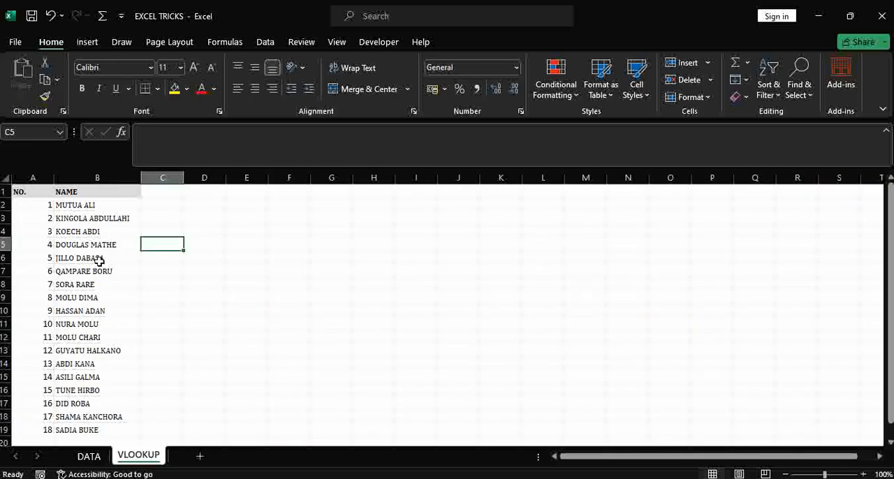
pyautogui.moveTo(92, 206); pyautogui.dragTo(98, 429)
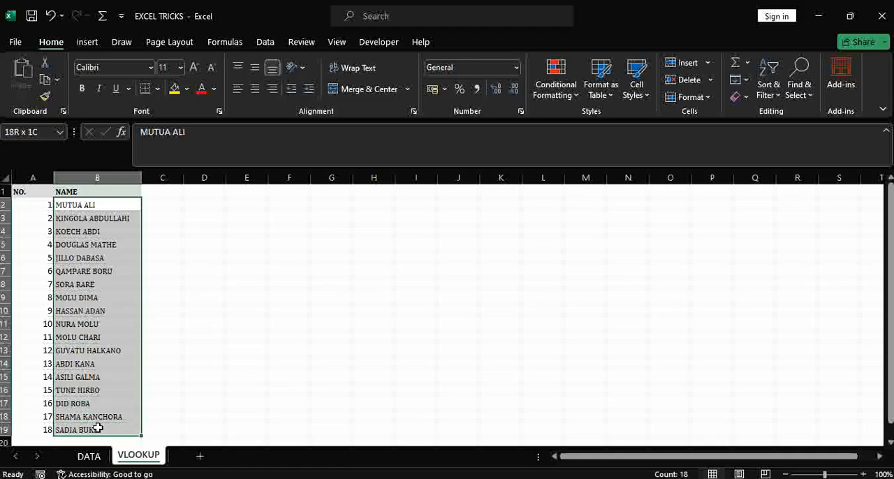
pyautogui.click(102, 299)
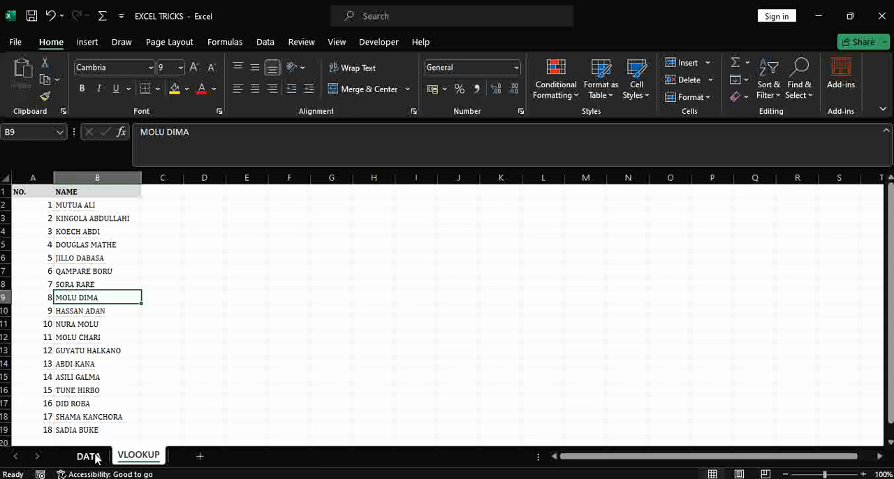
pyautogui.moveTo(91, 206); pyautogui.dragTo(89, 257)
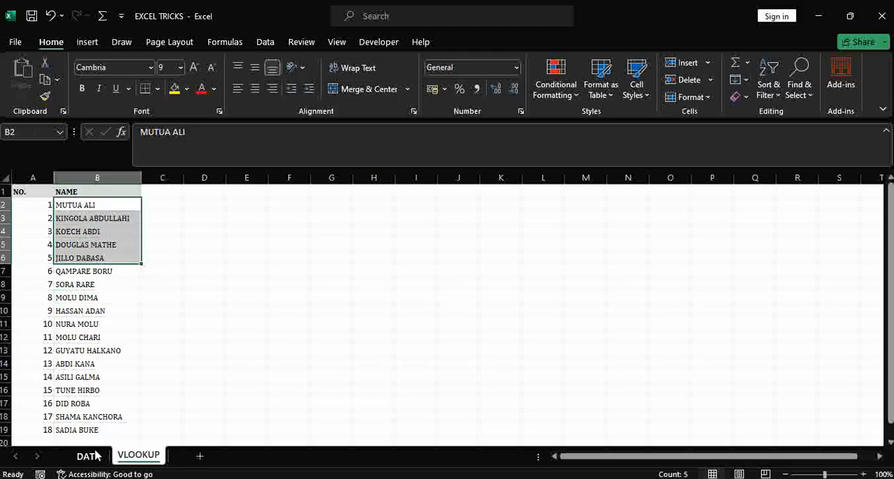
pyautogui.click(95, 455)
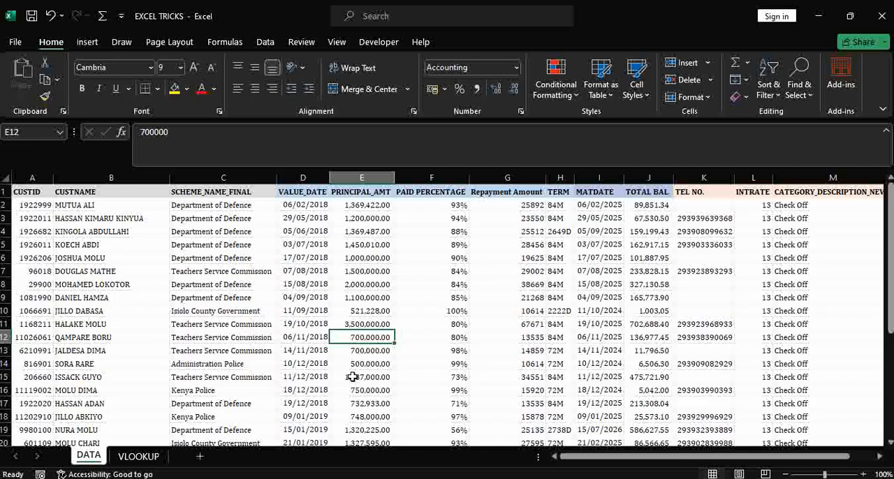
pyautogui.click(178, 328)
pyautogui.moveTo(176, 334); pyautogui.dragTo(183, 380)
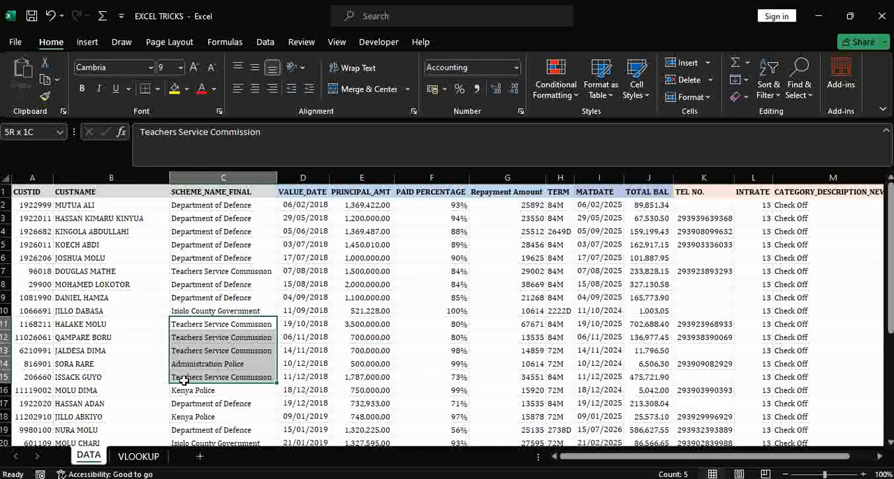
pyautogui.moveTo(97, 313); pyautogui.dragTo(109, 352)
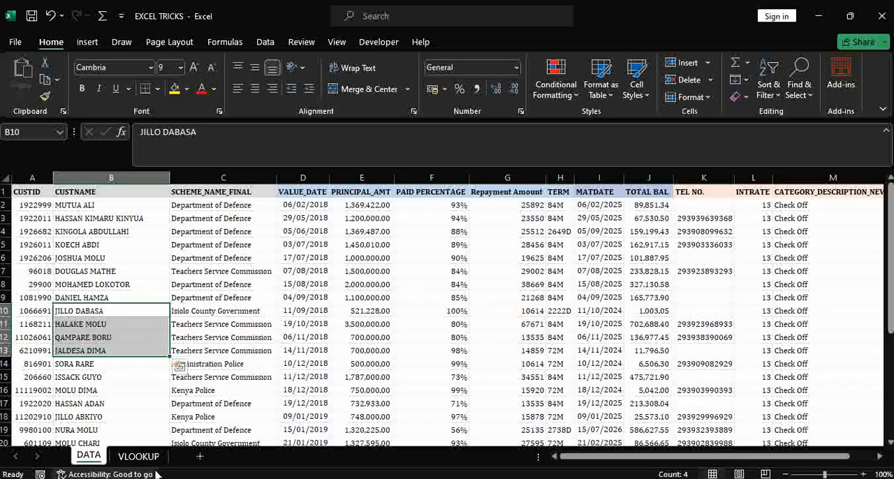
pyautogui.click(140, 456)
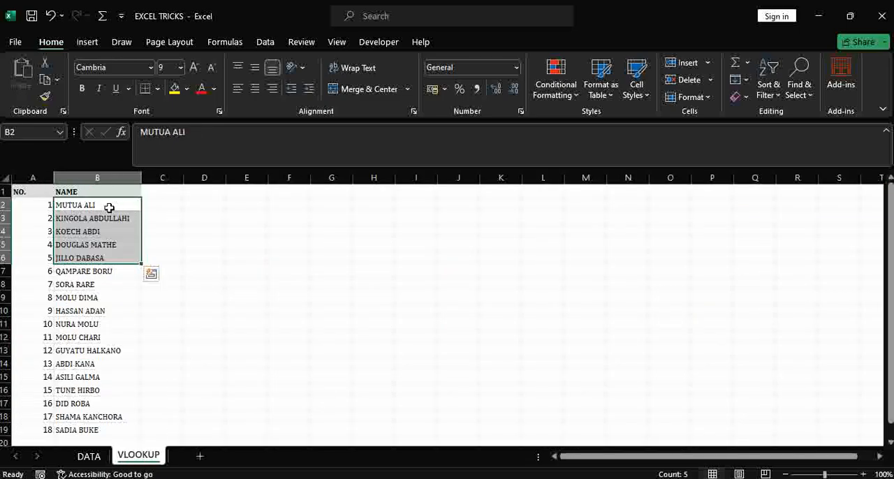
pyautogui.moveTo(109, 207); pyautogui.dragTo(98, 389)
pyautogui.click(89, 457)
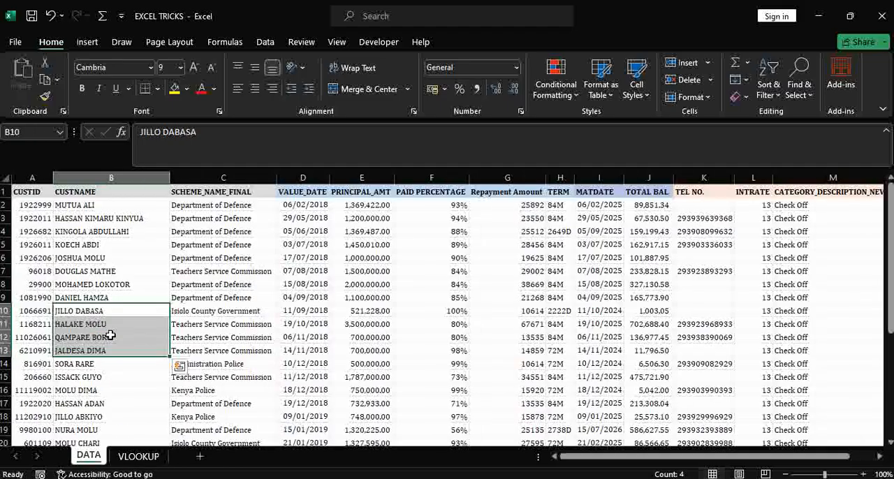
pyautogui.moveTo(107, 249); pyautogui.dragTo(113, 336)
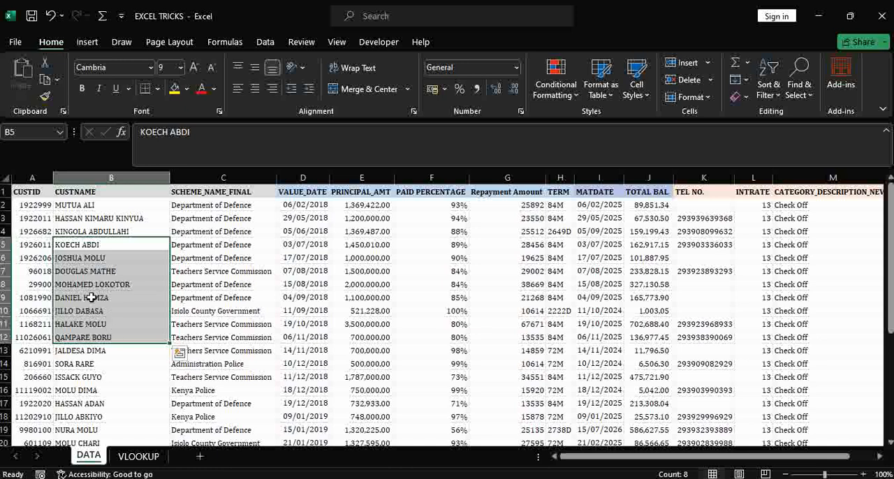
pyautogui.moveTo(77, 251); pyautogui.dragTo(81, 320)
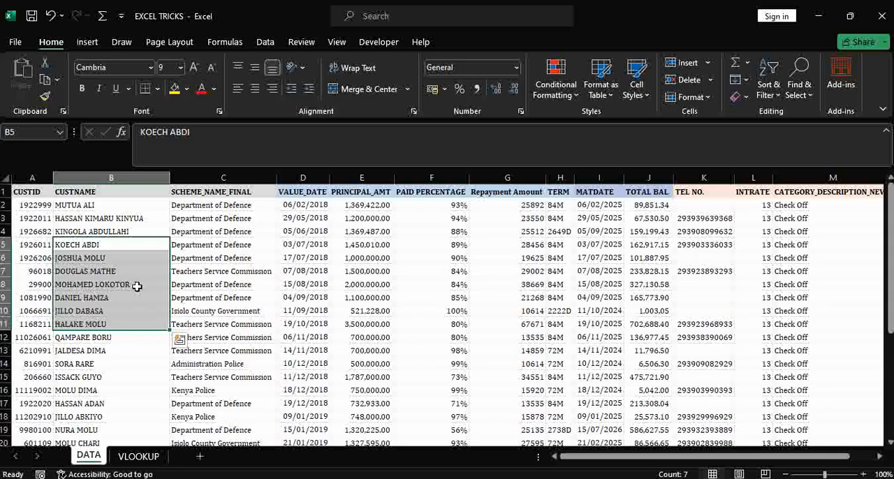
pyautogui.moveTo(209, 245); pyautogui.dragTo(802, 287)
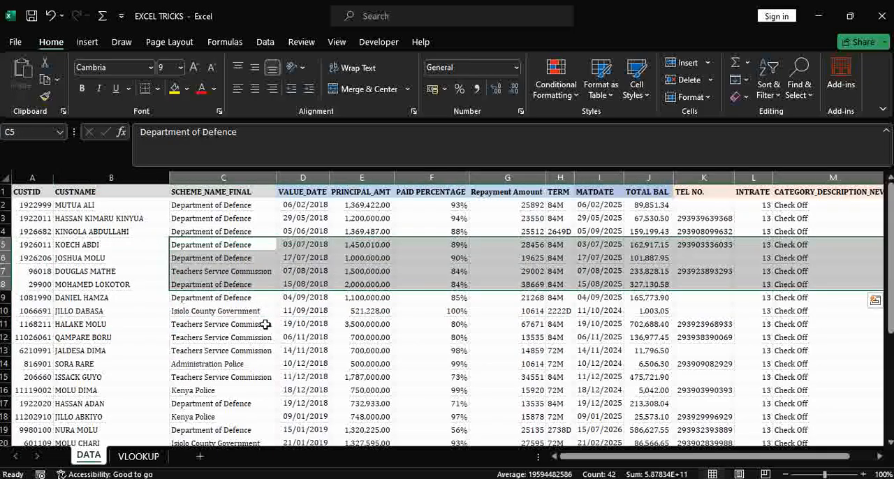
pyautogui.click(134, 456)
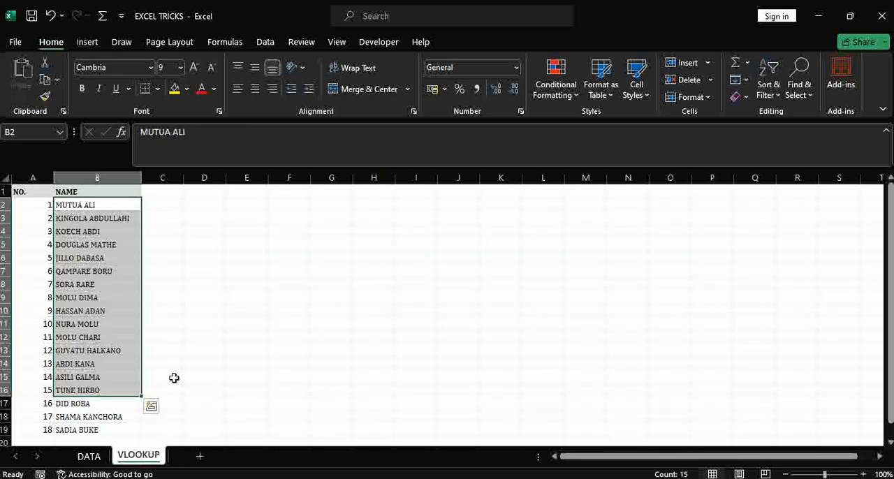
# Copy the DATA sheet headings from SCHEME_NAME_FINAL through CATEGORY_DESCRIPTION_NEW into the VLOOKUP sheet, starting at cell C1.
pyautogui.click(88, 457)
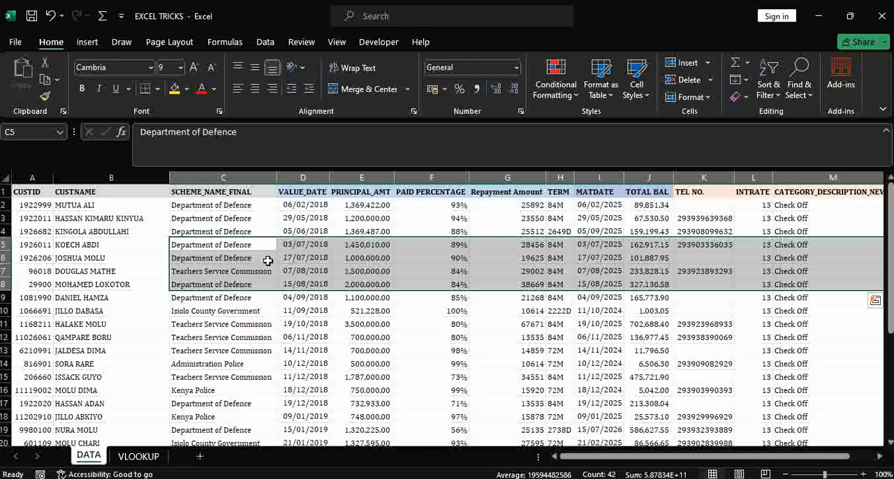
pyautogui.click(224, 196)
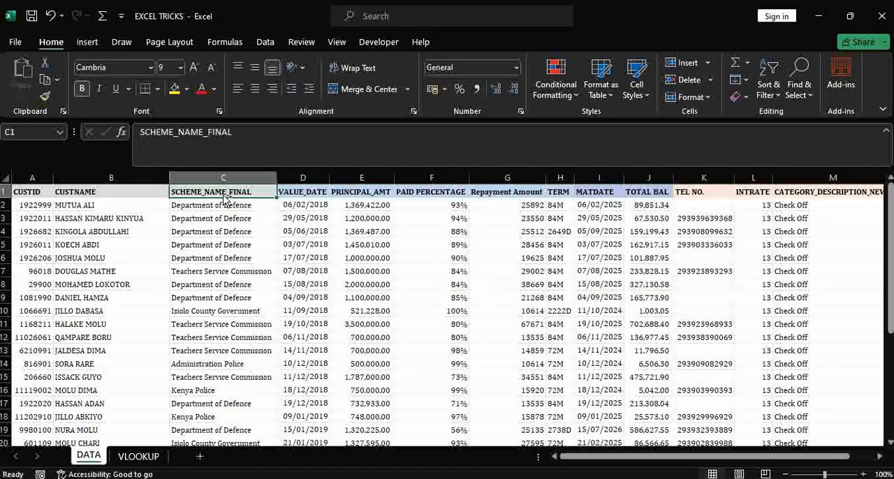
pyautogui.hotkey('ctrl', 'shift', 'Right')
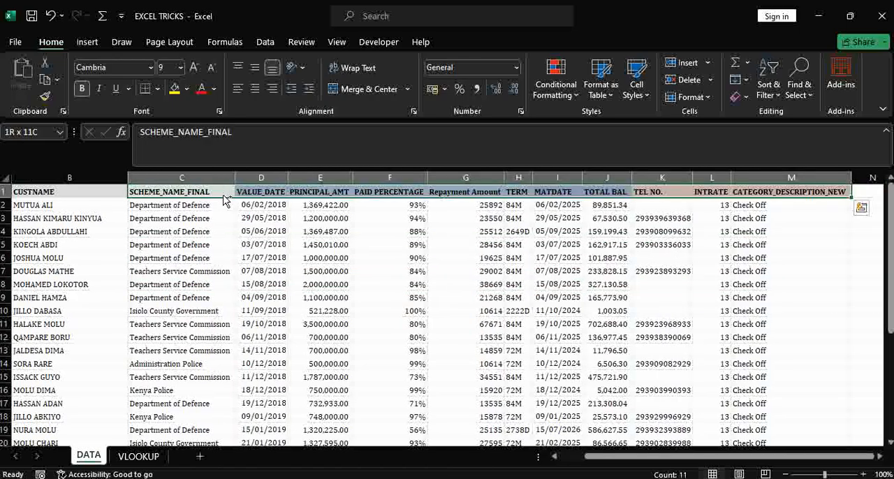
pyautogui.hotkey('ctrl', 'c')
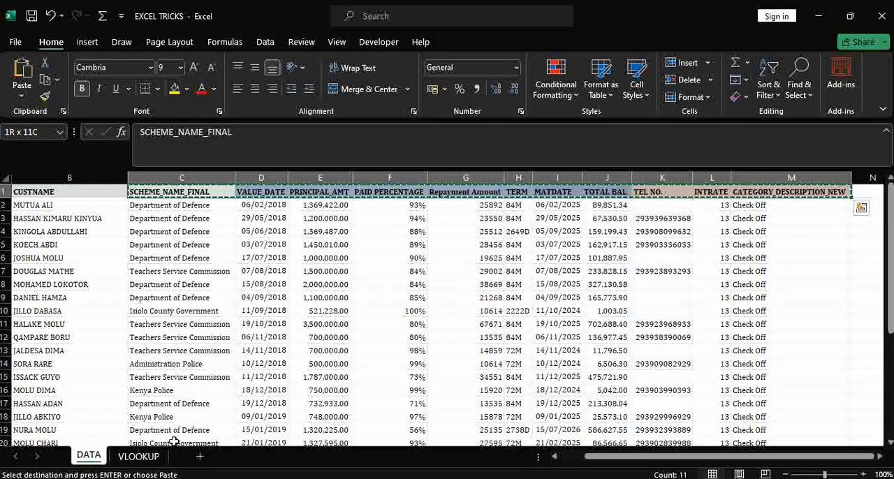
pyautogui.click(138, 456)
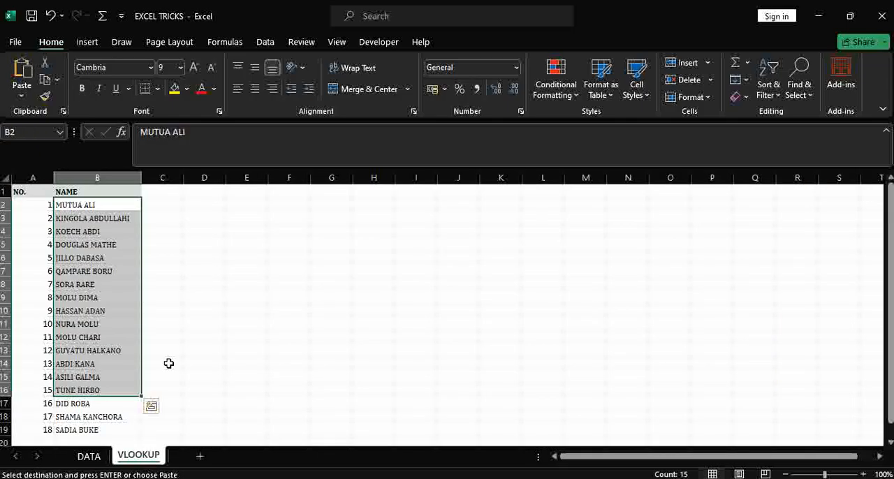
pyautogui.click(163, 193)
pyautogui.hotkey('ctrl', 'v')
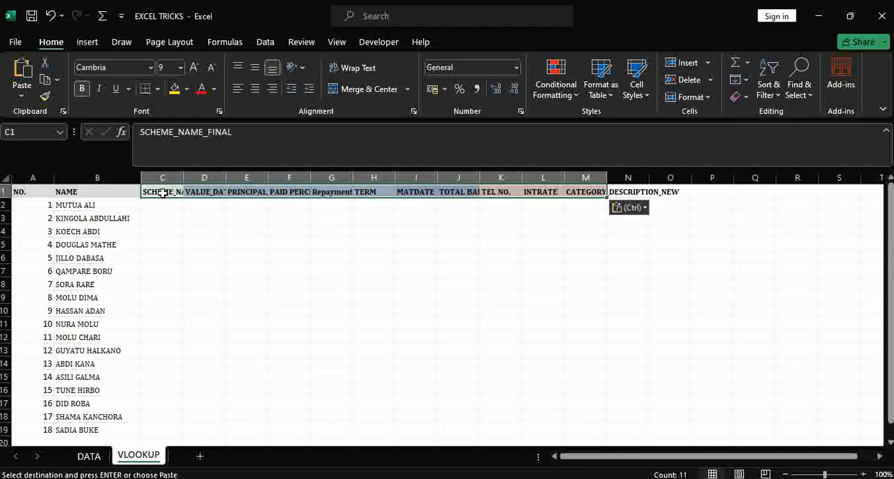
# AutoFit the widths of columns C to O on the VLOOKUP sheet to their contents.
pyautogui.moveTo(180, 177); pyautogui.dragTo(650, 177)
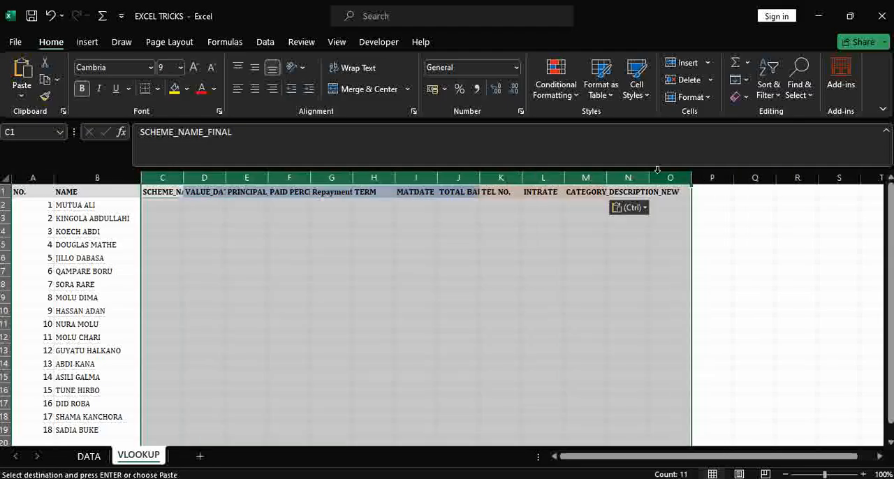
pyautogui.doubleClick(649, 177)
pyautogui.click(438, 286)
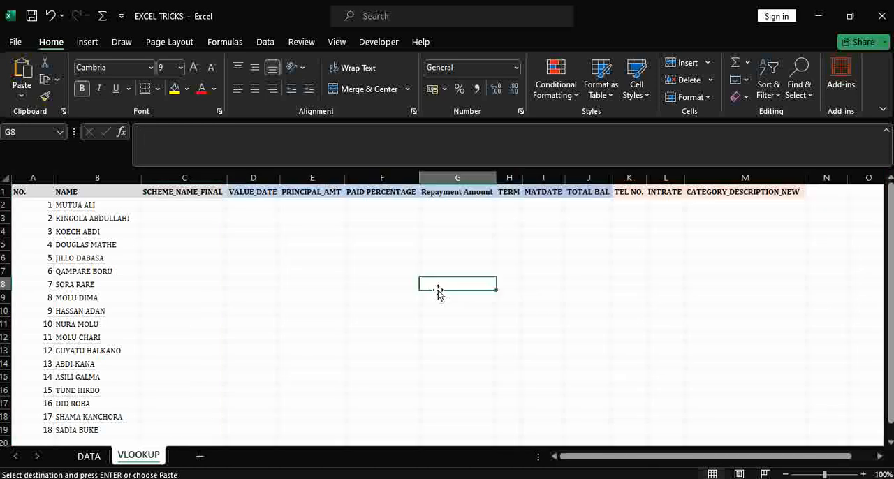
# Start a VLOOKUP formula in cell C2 under SCHEME_NAME_FINAL, using $B2 as the column-locked lookup value.
pyautogui.moveTo(191, 203); pyautogui.dragTo(748, 424)
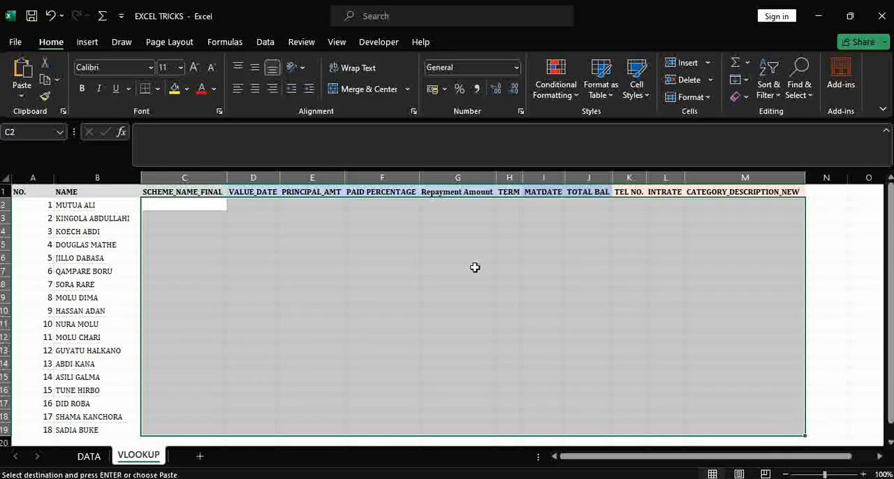
pyautogui.click(190, 206)
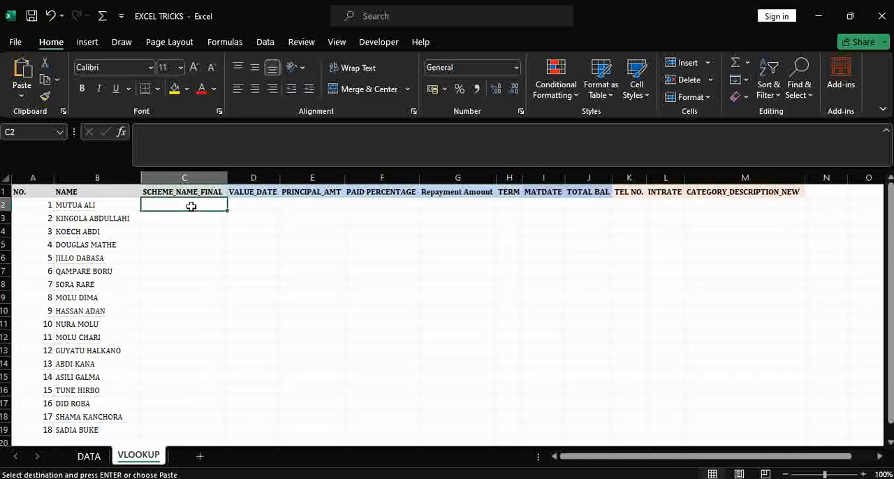
pyautogui.write('=')
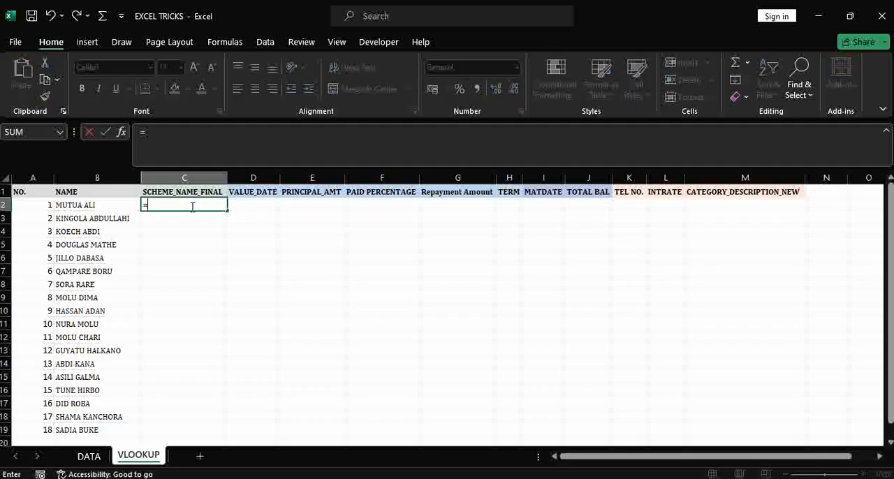
pyautogui.write('vloo')
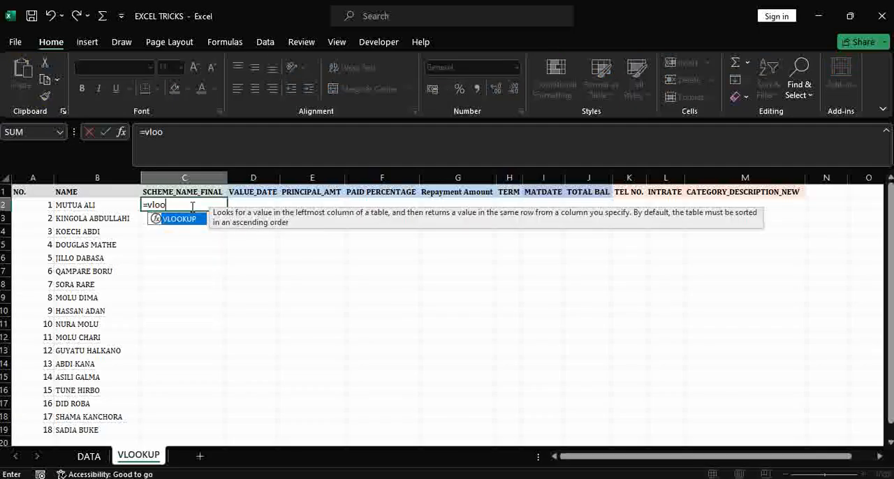
pyautogui.press('Tab')
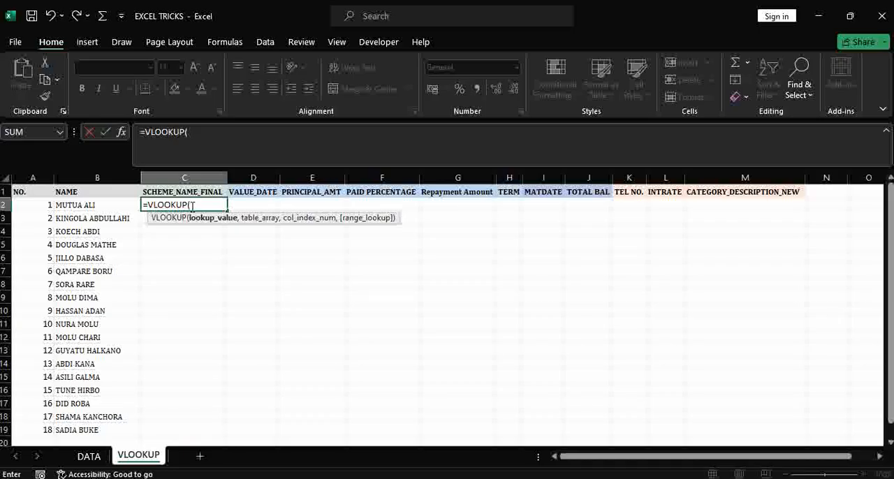
pyautogui.click(91, 205)
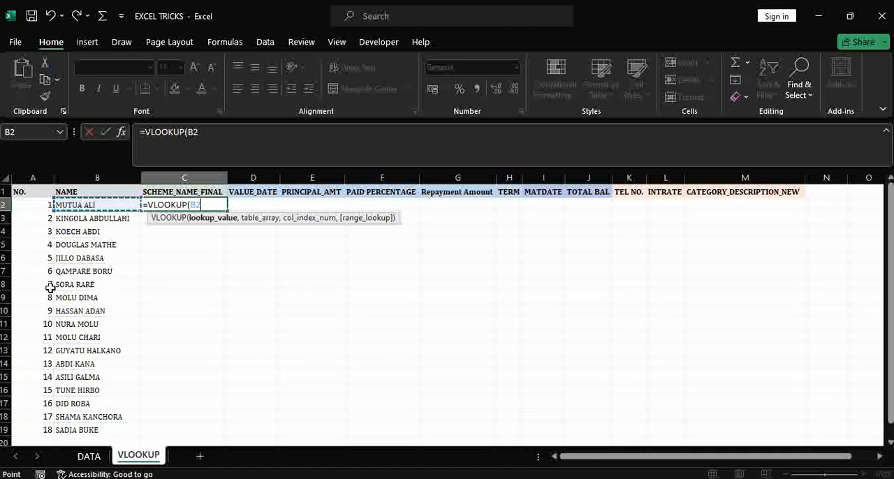
pyautogui.click(192, 205)
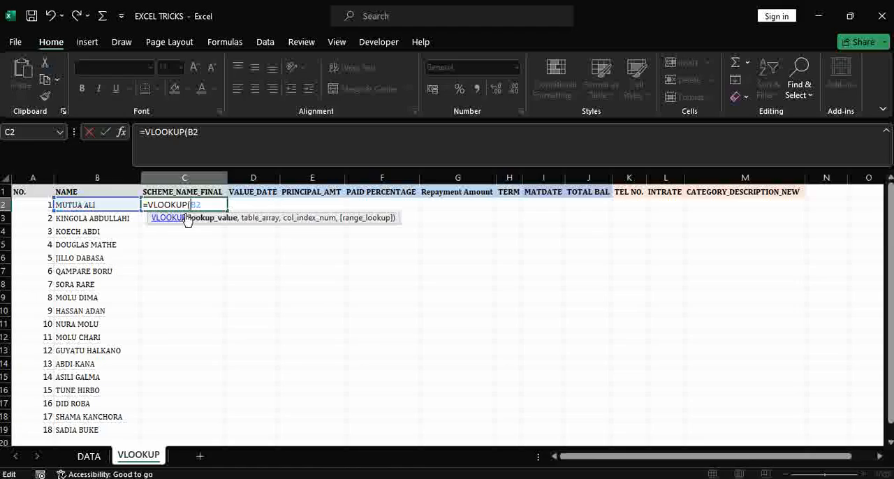
pyautogui.click(192, 206)
pyautogui.write('$B2')
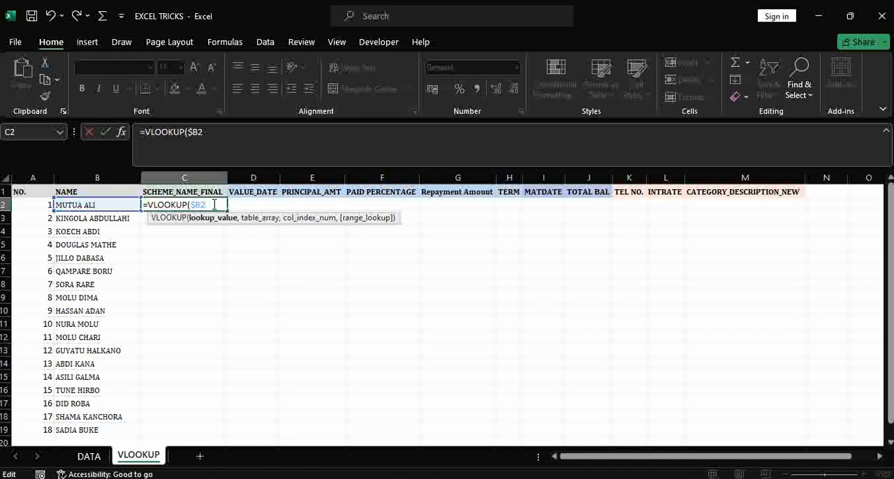
pyautogui.write(',')
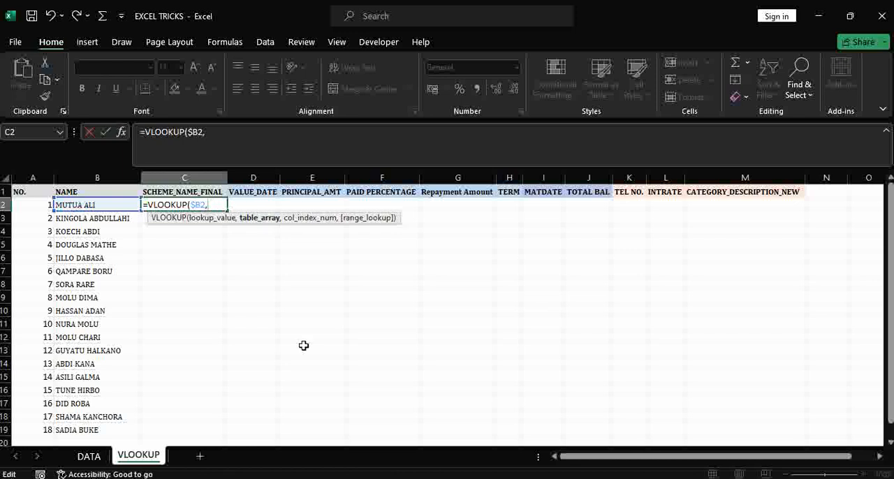
# Set the VLOOKUP table array to the DATA sheet range B1:M32, locked as absolute references $B$1:$M$32.
pyautogui.click(88, 457)
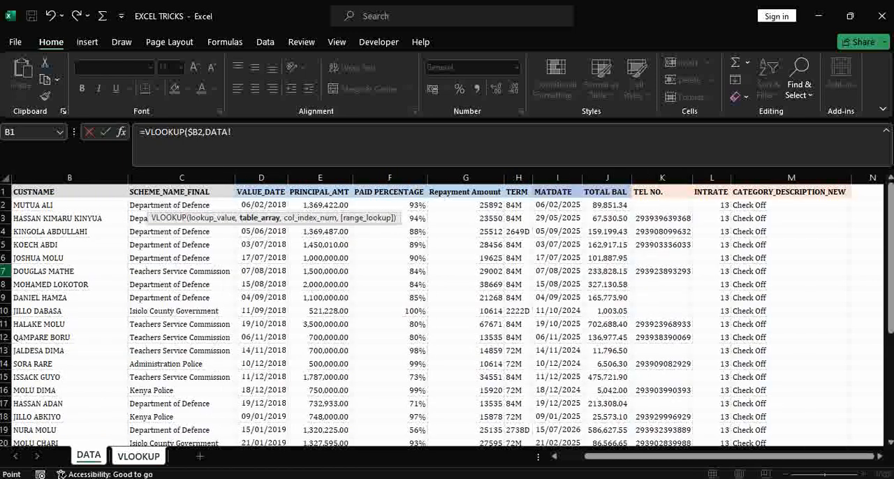
pyautogui.click(35, 191)
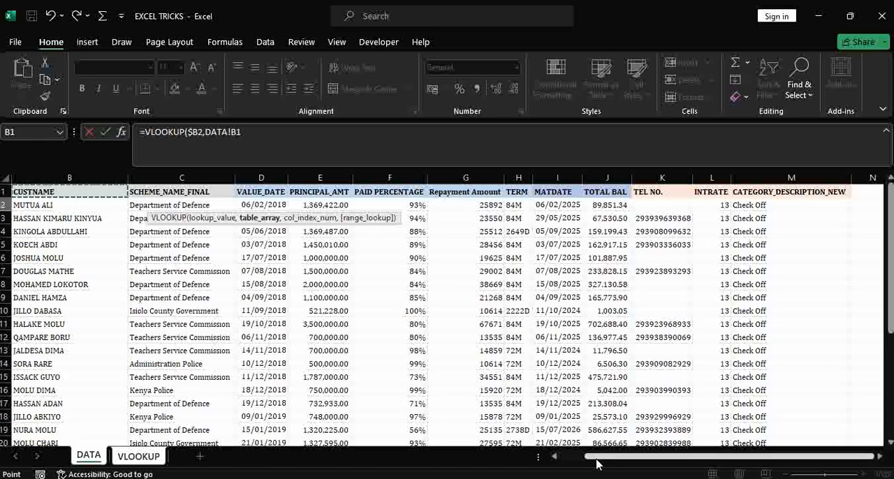
pyautogui.hotkey('ctrl', 'shift', 'Right')
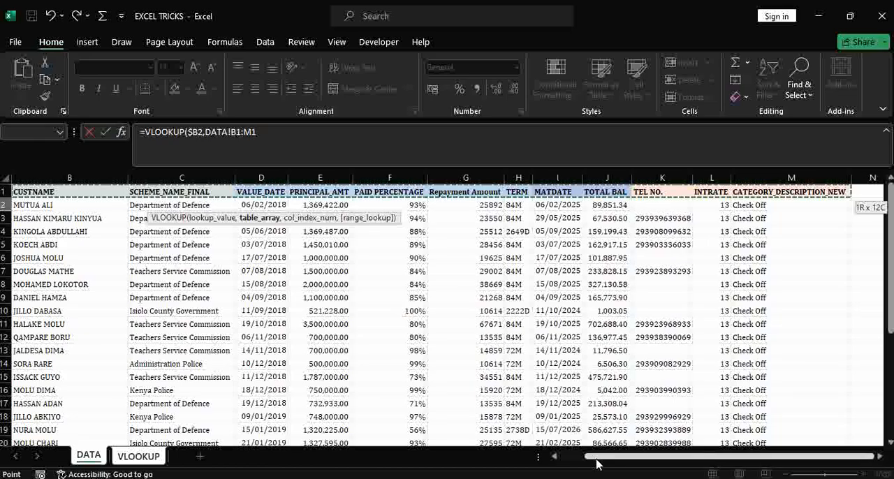
pyautogui.hotkey('ctrl', 'shift', 'Down')
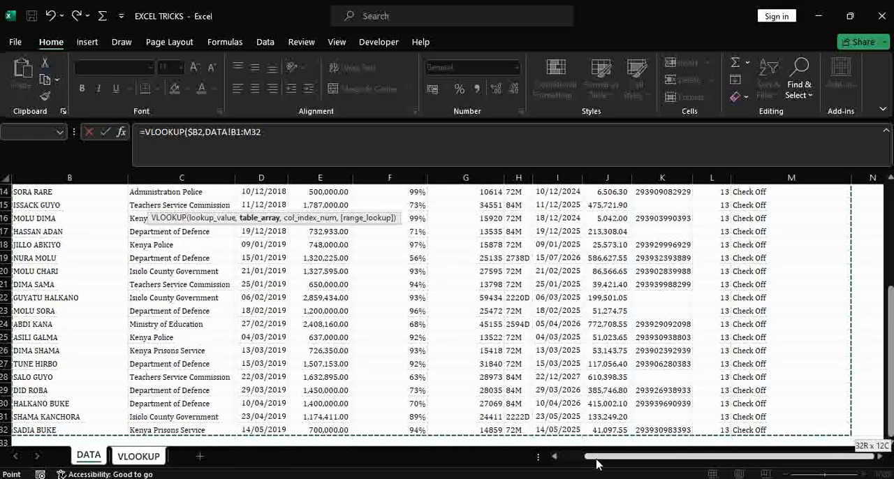
pyautogui.press('F4')
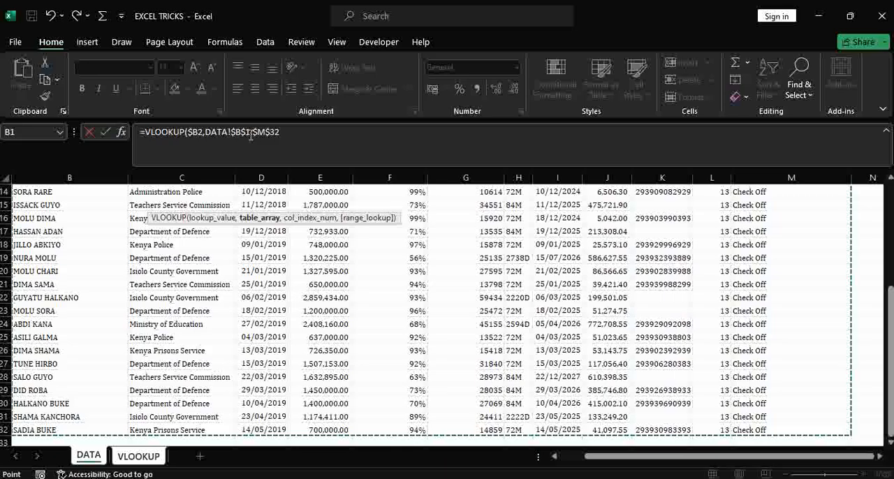
pyautogui.click(293, 131)
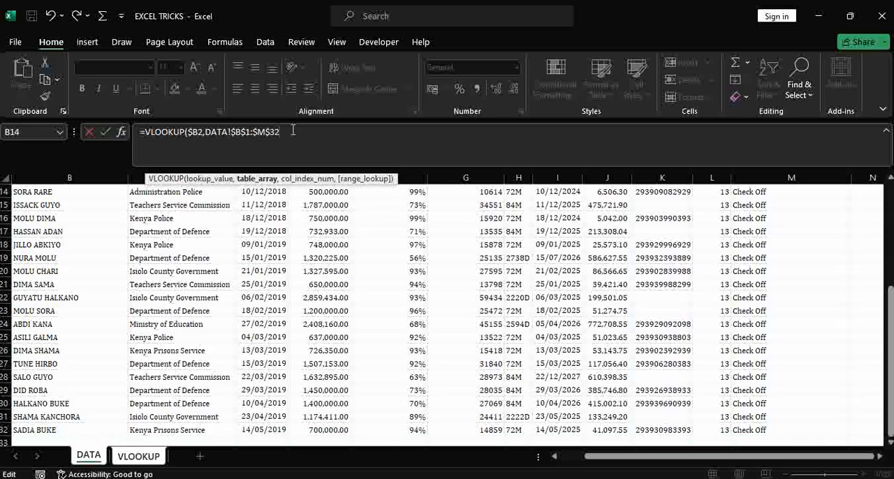
pyautogui.write(',')
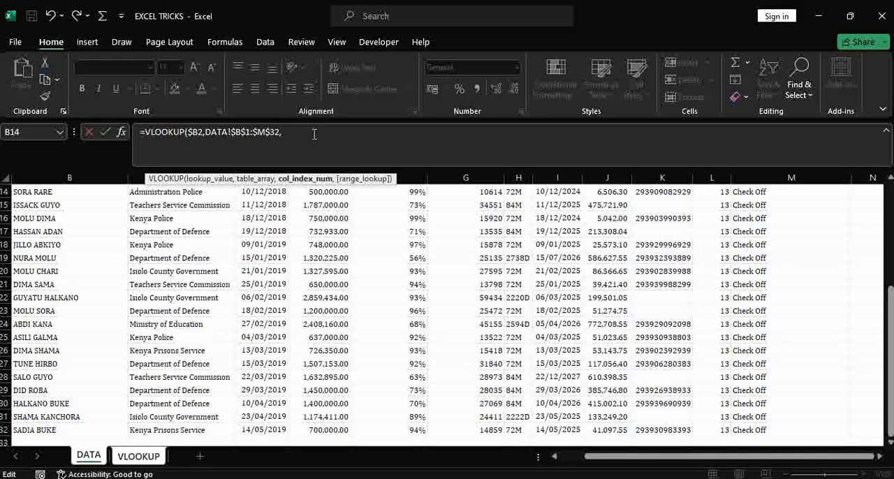
# Nest a COLUMNS function as the column index argument with the range $A$1:A1, making only the first reference absolute.
pyautogui.write('c')
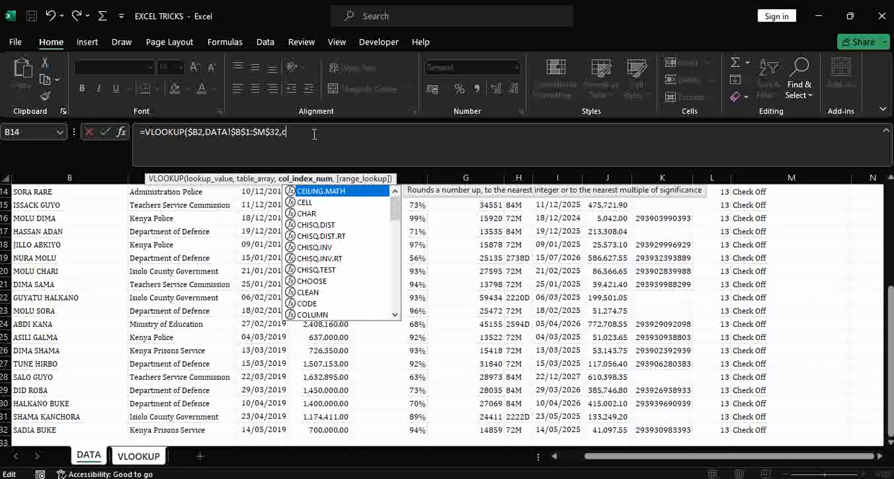
pyautogui.write('olumn')
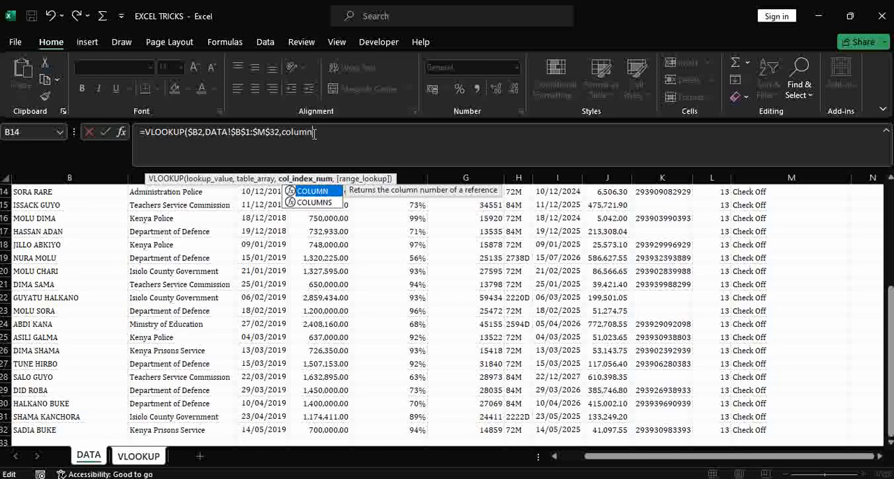
pyautogui.press('Down')
pyautogui.press('Tab')
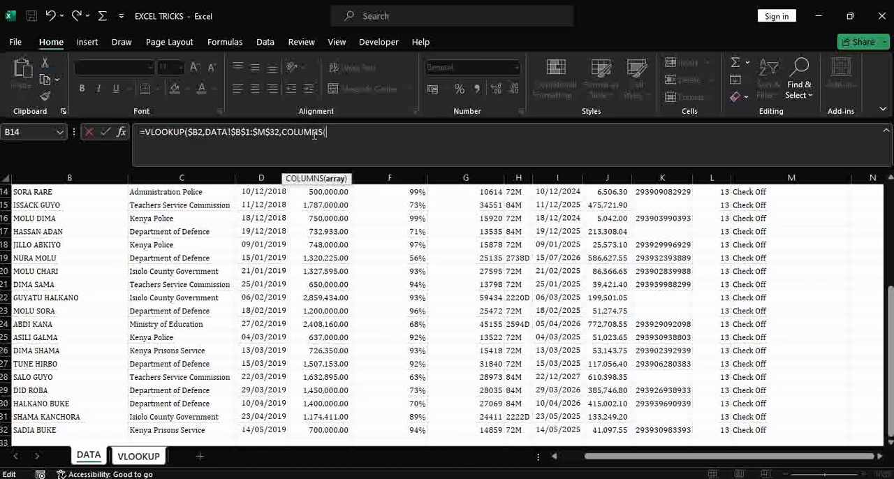
pyautogui.write('A1:A1')
pyautogui.moveTo(337, 134); pyautogui.dragTo(325, 134)
pyautogui.press('F4')
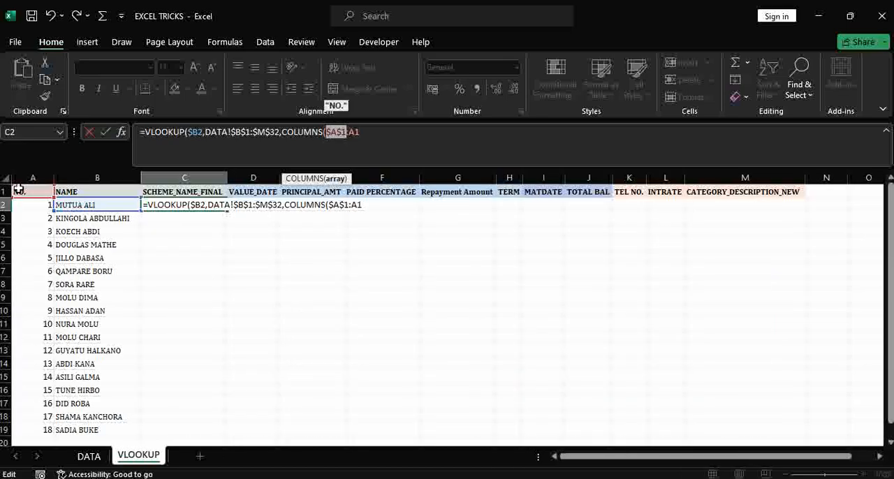
# Lock only the row of the second COLUMNS reference as A$1, close the function and add 1 to it.
pyautogui.click(357, 132)
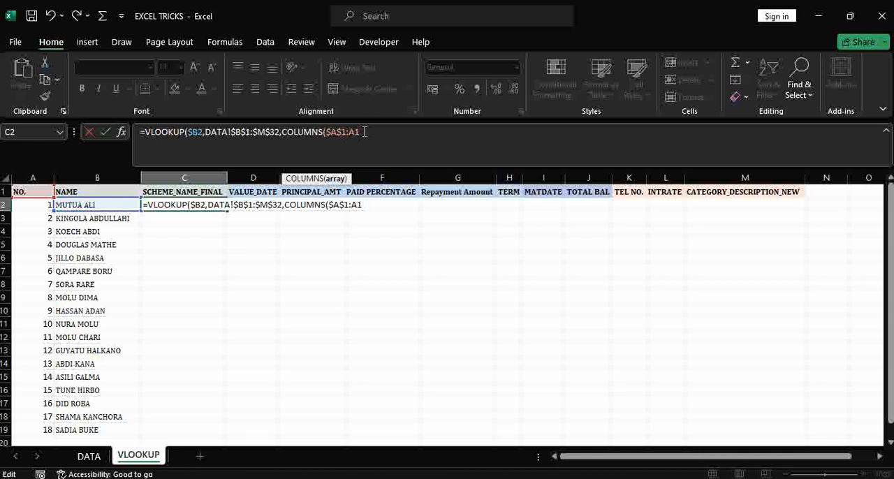
pyautogui.press('F4')
pyautogui.press('F4')
pyautogui.write(')+')
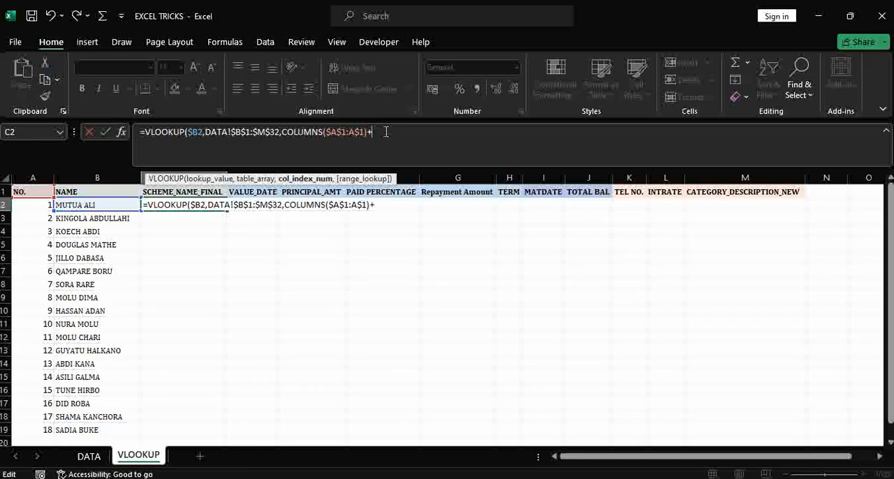
pyautogui.write('1')
# Set the range lookup argument to FALSE for an exact match and enter the completed formula in C2.
pyautogui.write(',')
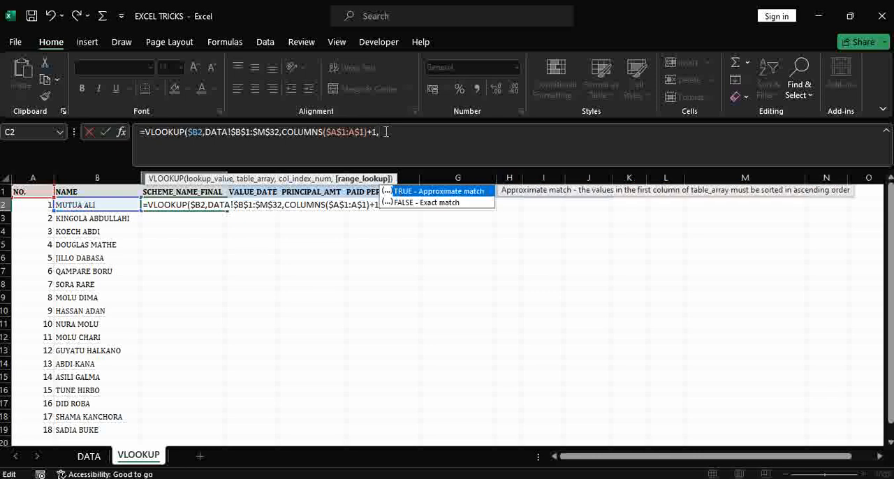
pyautogui.press('Down')
pyautogui.press('Tab')
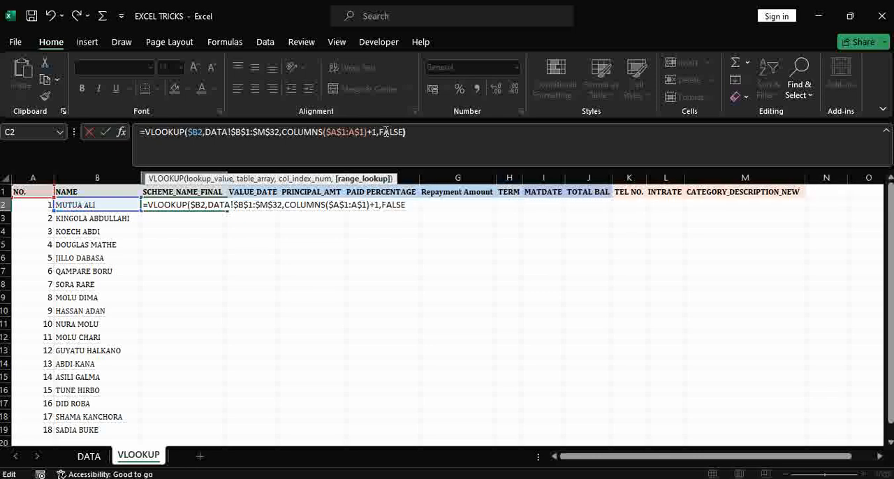
pyautogui.write(')')
pyautogui.press('Return')
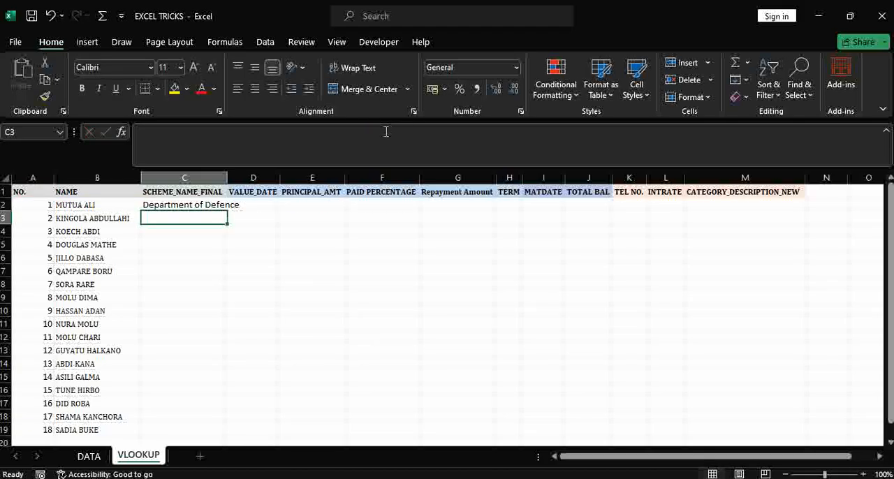
# Widen column C to fit its text and fill the C2 formula across row 2 to M2.
pyautogui.moveTo(229, 178); pyautogui.dragTo(245, 178)
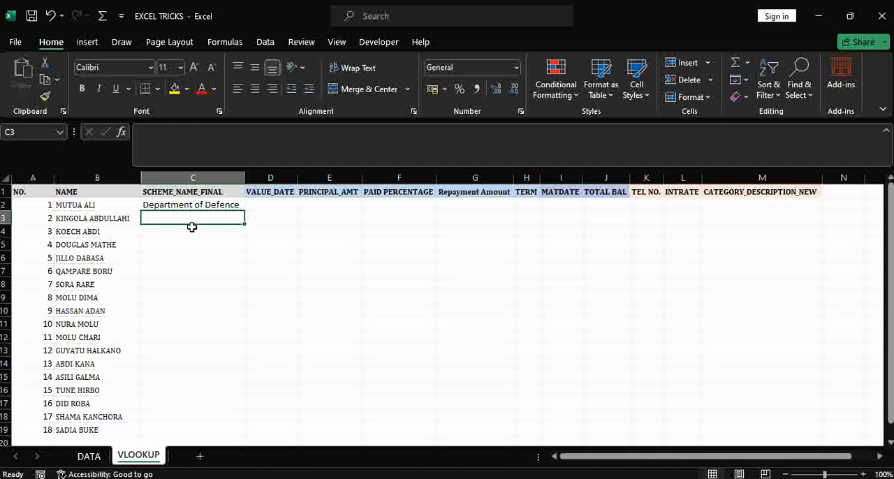
pyautogui.click(196, 204)
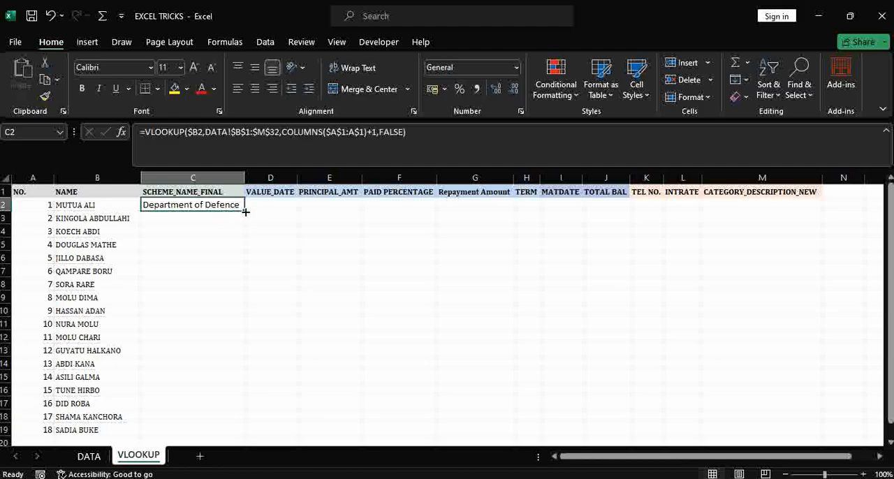
pyautogui.moveTo(245, 212); pyautogui.dragTo(773, 228)
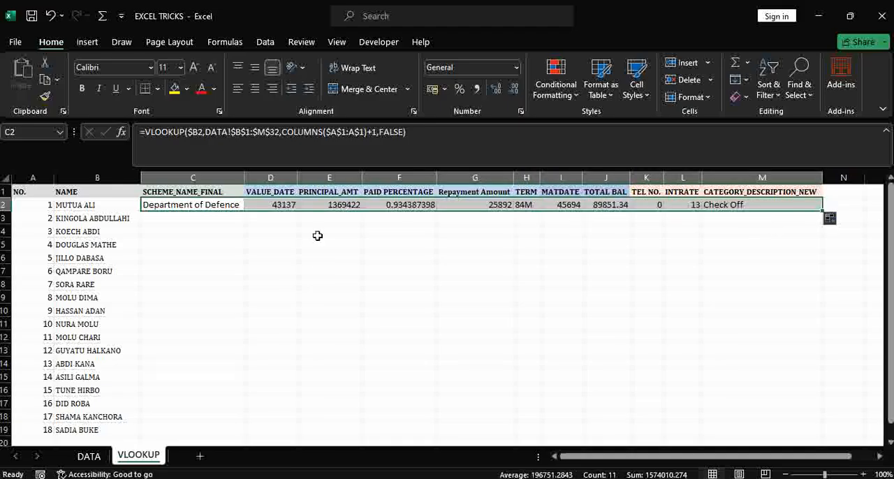
# Format the VALUE_DATE result in D2 as Short Date.
pyautogui.click(280, 205)
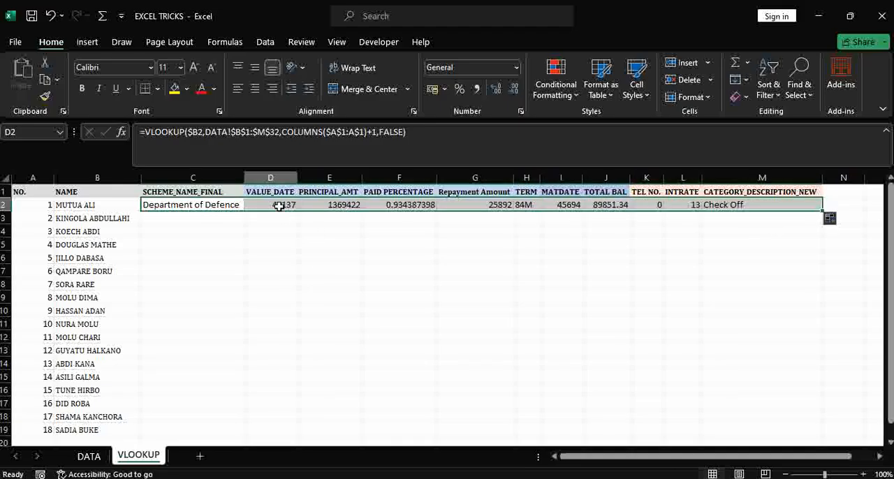
pyautogui.click(517, 68)
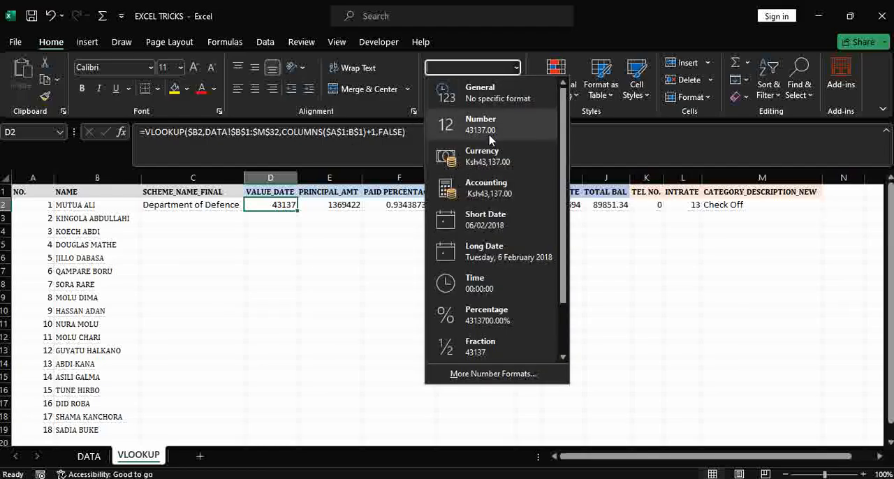
pyautogui.click(492, 220)
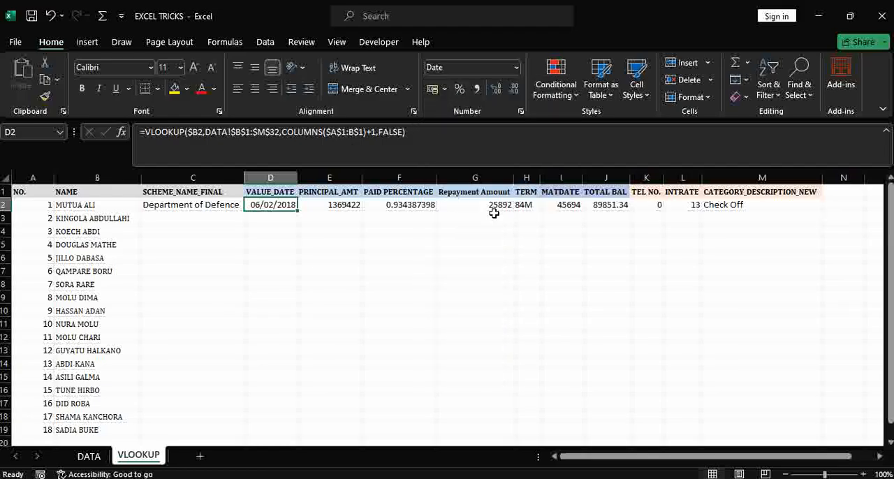
# Apply comma style with no decimal places to the PRINCIPAL_AMT result in E2.
pyautogui.click(321, 205)
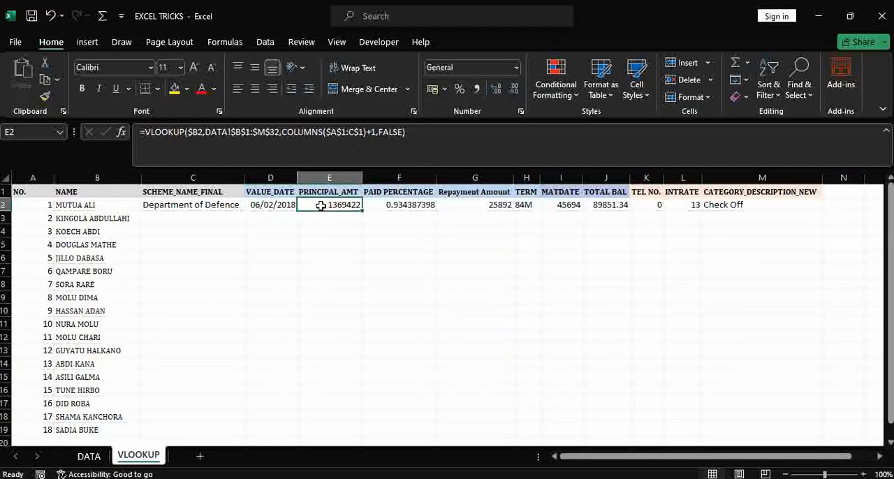
pyautogui.click(477, 90)
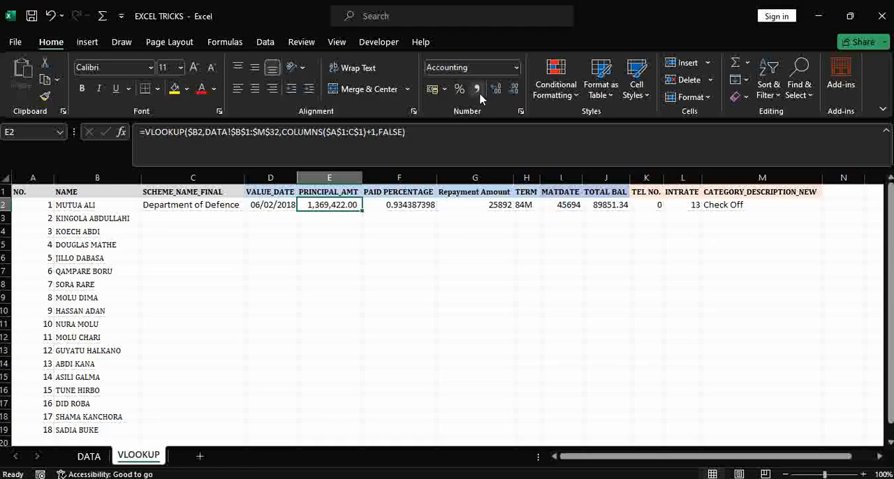
pyautogui.click(514, 93)
pyautogui.click(513, 96)
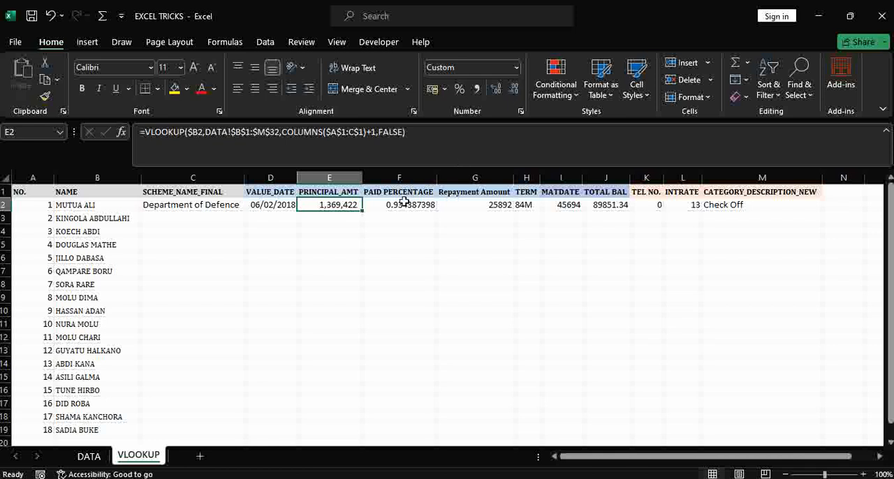
# Format the PAID PERCENTAGE result in F2 as a percentage and the Repayment Amount in G2 as comma style without decimals.
pyautogui.click(404, 203)
pyautogui.click(459, 90)
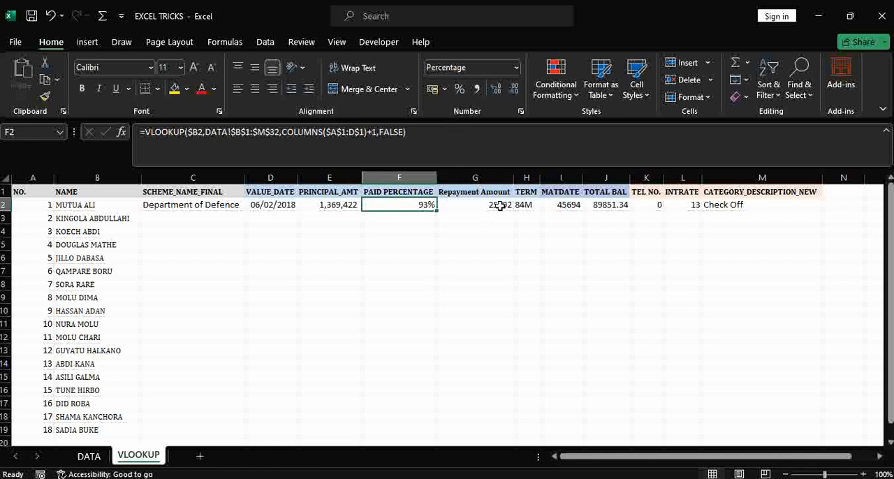
pyautogui.click(490, 206)
pyautogui.click(477, 89)
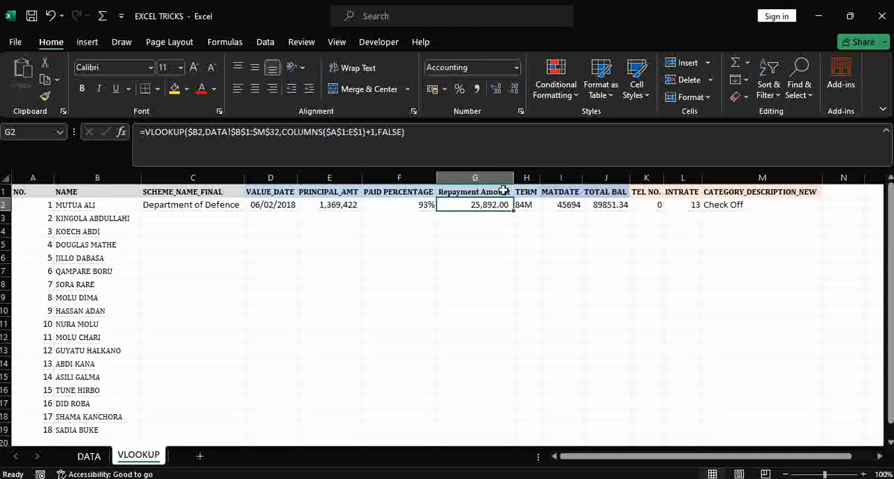
pyautogui.click(513, 89)
pyautogui.click(513, 89)
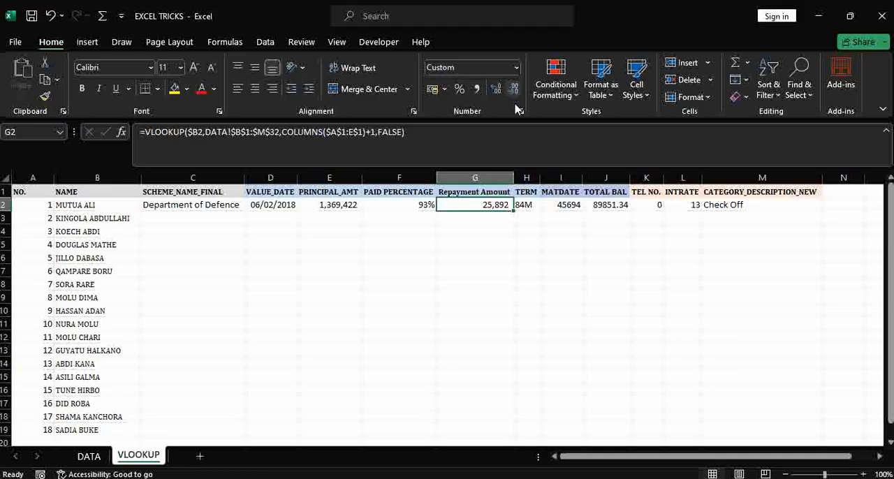
# Widen the TERM and MATDATE columns slightly and format the MATDATE result in I2 as Short Date.
pyautogui.click(525, 208)
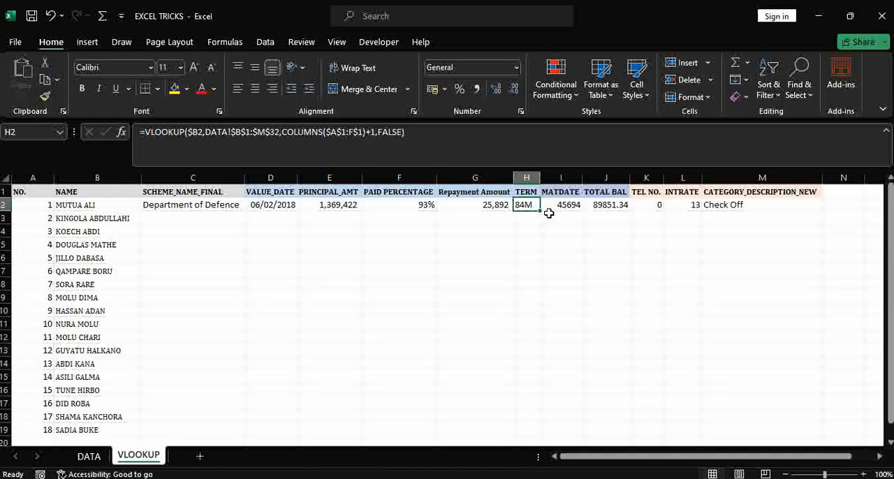
pyautogui.moveTo(541, 177); pyautogui.dragTo(600, 185)
pyautogui.click(584, 204)
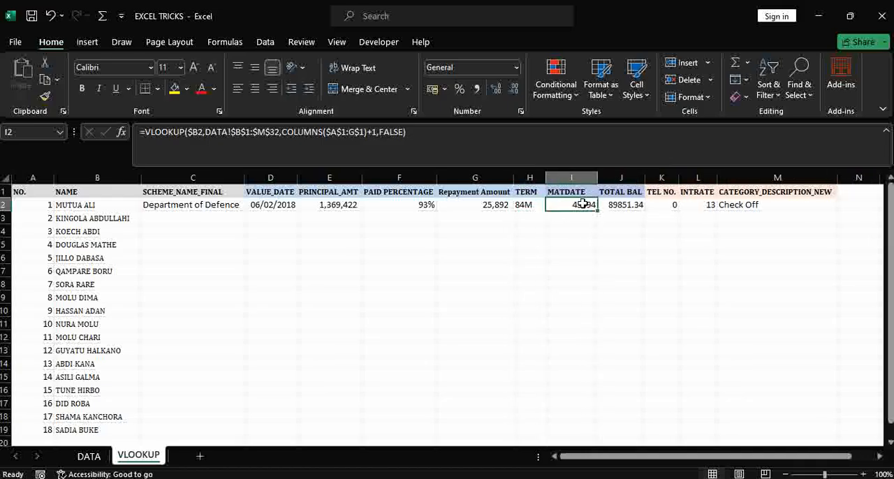
pyautogui.click(517, 67)
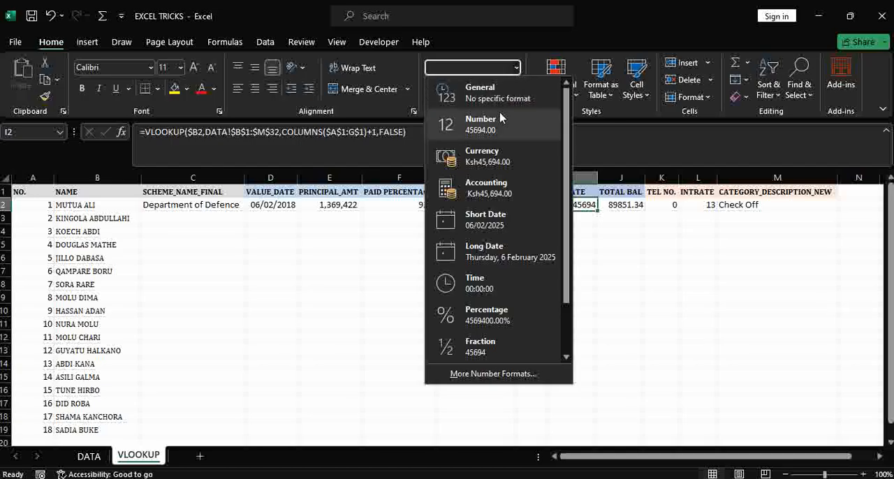
pyautogui.click(490, 219)
# Apply comma style with two decimals to the TOTAL BAL result in J2 and widen column J slightly.
pyautogui.click(624, 210)
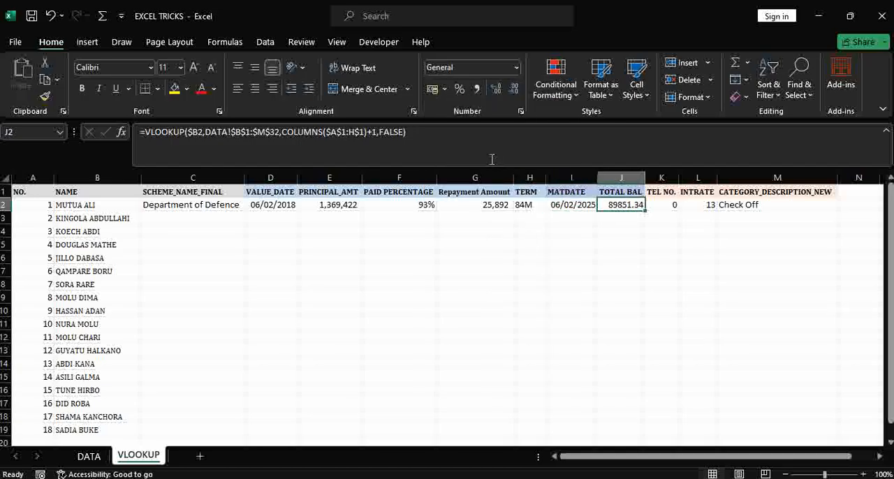
pyautogui.click(475, 93)
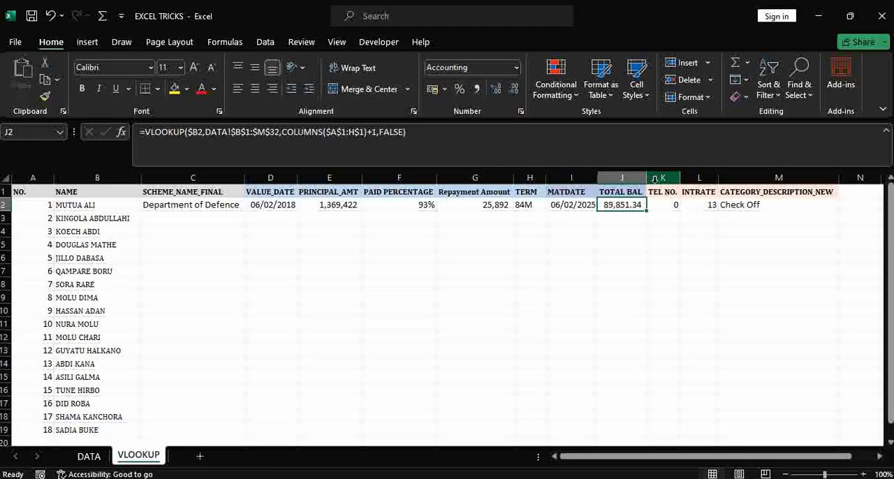
pyautogui.moveTo(648, 176); pyautogui.dragTo(653, 176)
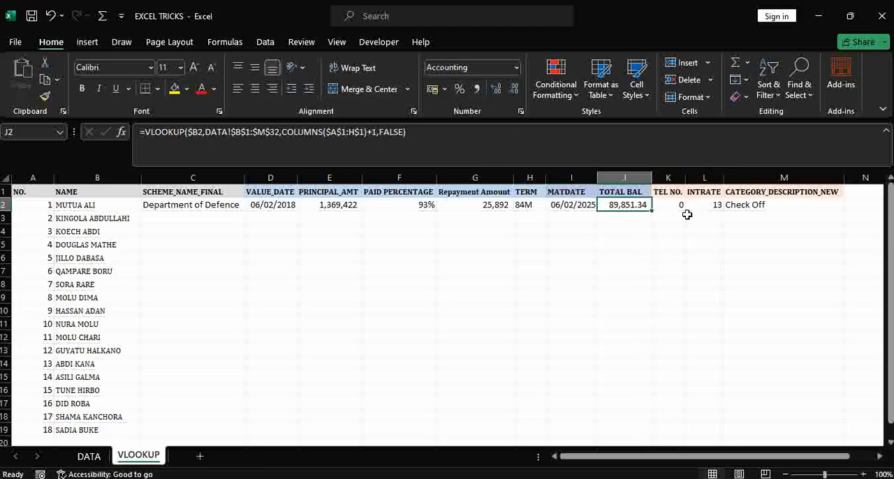
# Widen the TEL NO. column slightly on the VLOOKUP sheet and check how the TEL NO. entries look on the DATA sheet.
pyautogui.click(676, 206)
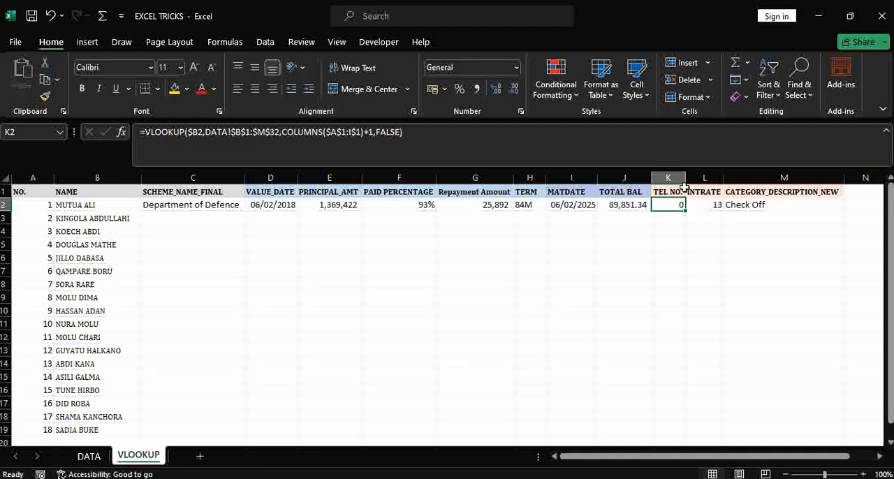
pyautogui.moveTo(687, 178); pyautogui.dragTo(698, 177)
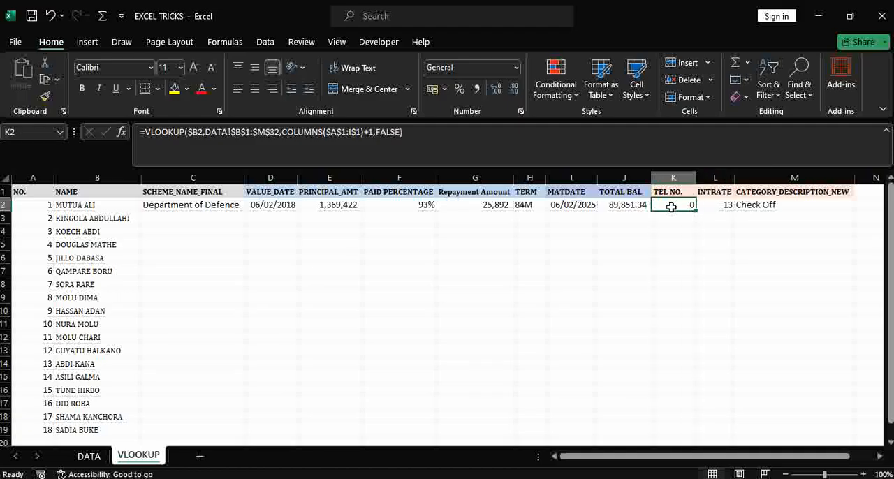
pyautogui.click(516, 67)
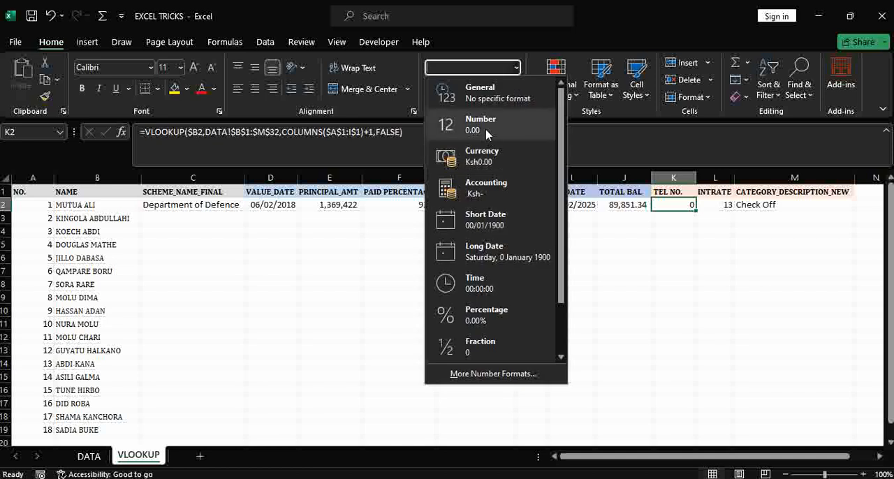
pyautogui.click(89, 461)
pyautogui.click(88, 458)
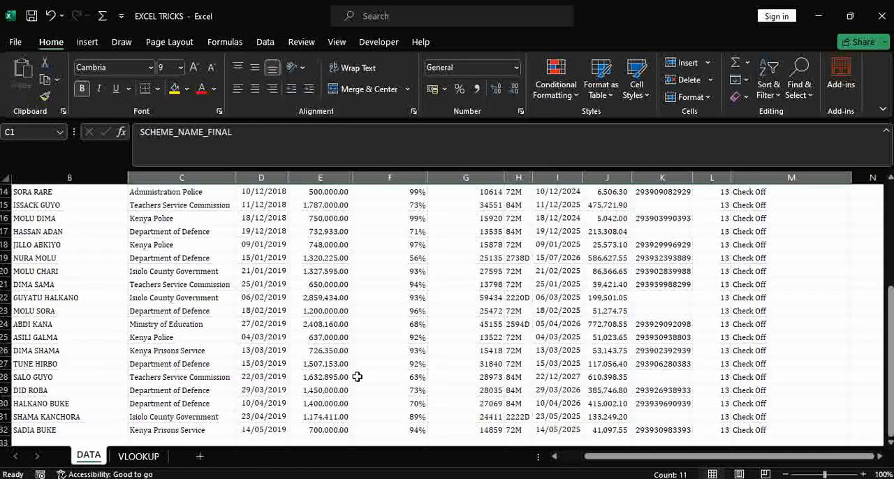
pyautogui.moveTo(891, 290); pyautogui.dragTo(890, 287)
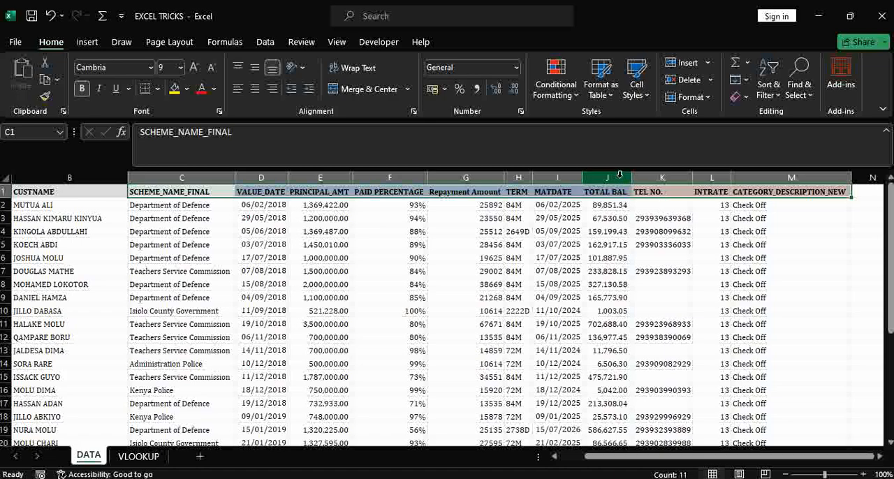
pyautogui.click(143, 457)
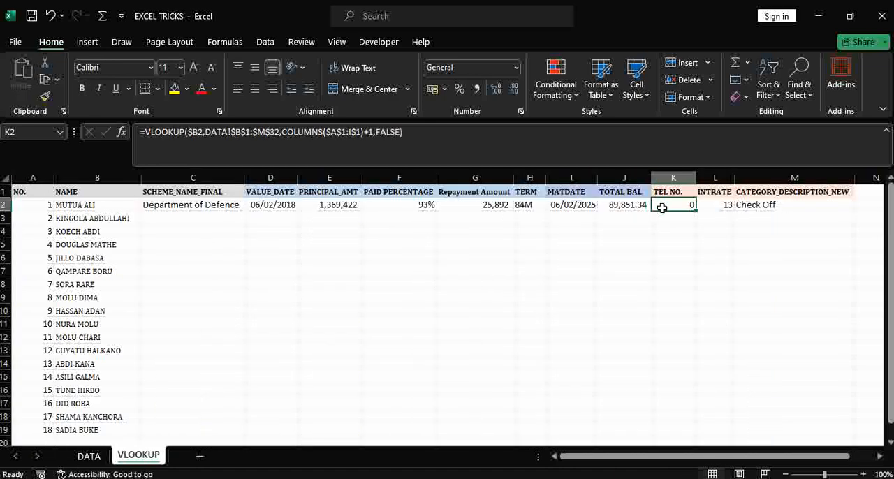
# Format the TEL NO. result in K2 as Number with no decimal places.
pyautogui.click(516, 70)
pyautogui.click(500, 128)
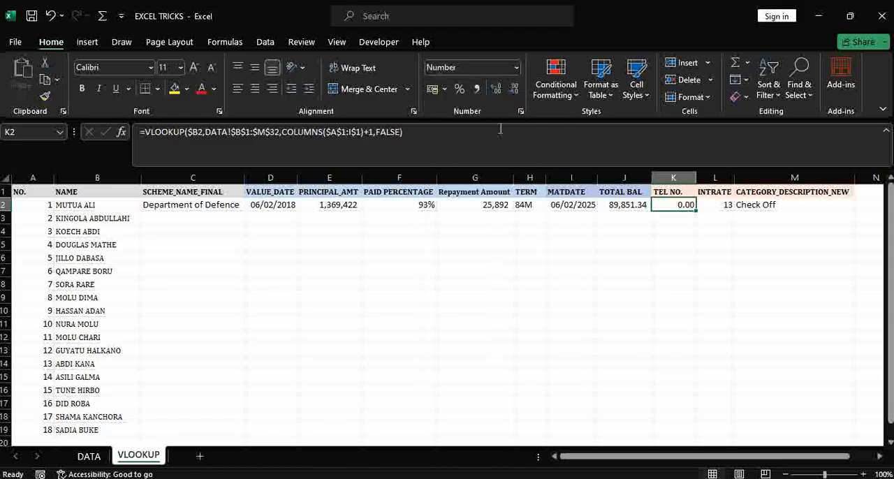
pyautogui.click(515, 100)
pyautogui.click(515, 100)
# Fill the C2:M2 formulas down to row 19 and autofit the TEL NO. and SCHEME_NAME_FINAL columns.
pyautogui.moveTo(171, 207); pyautogui.dragTo(804, 204)
pyautogui.doubleClick(856, 212)
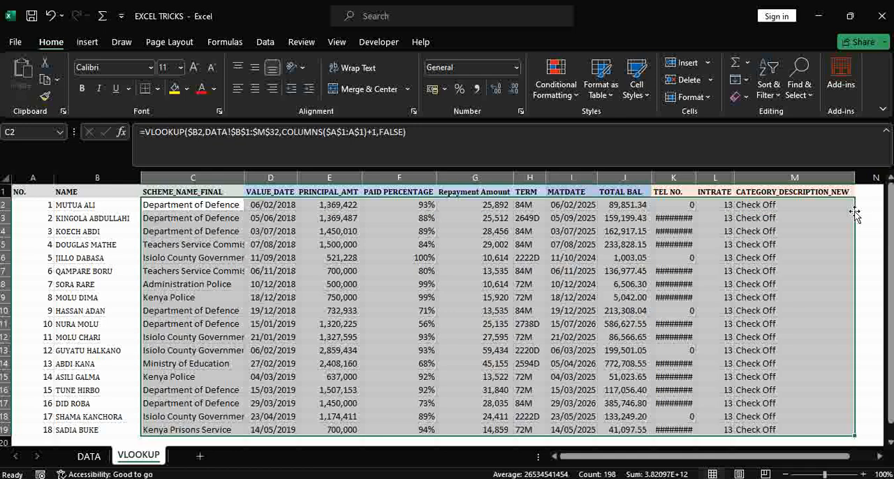
pyautogui.doubleClick(695, 177)
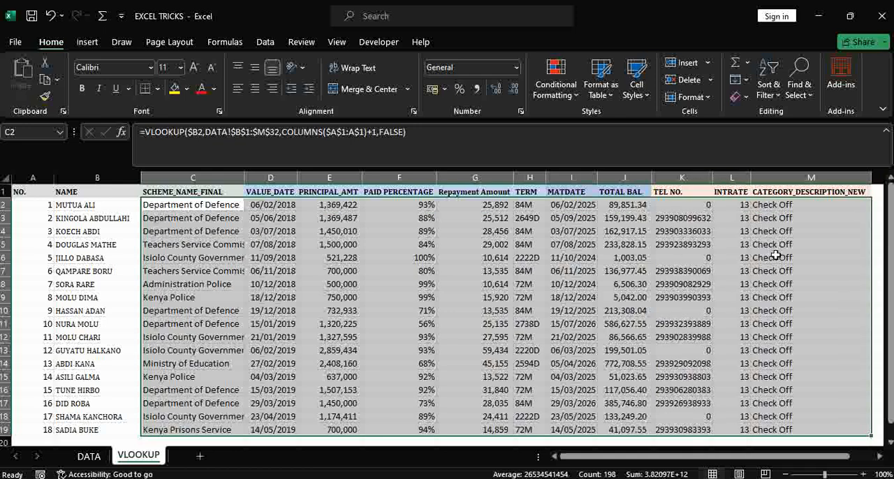
pyautogui.click(246, 266)
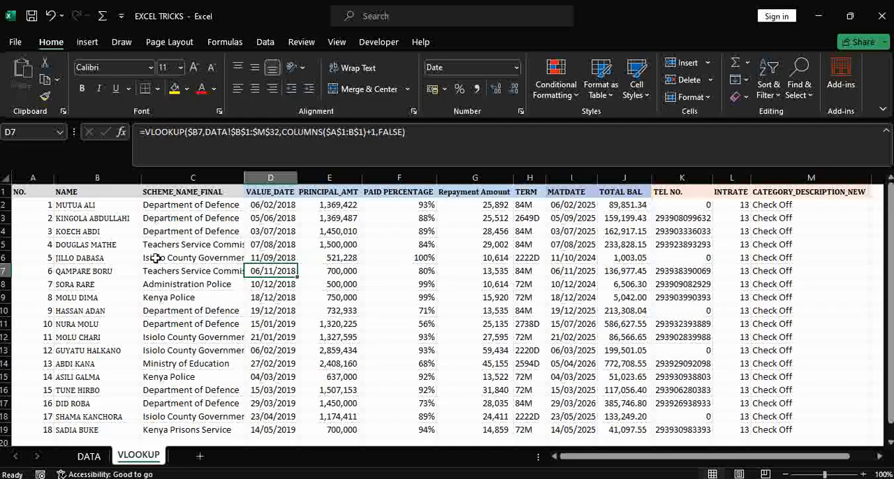
pyautogui.doubleClick(243, 175)
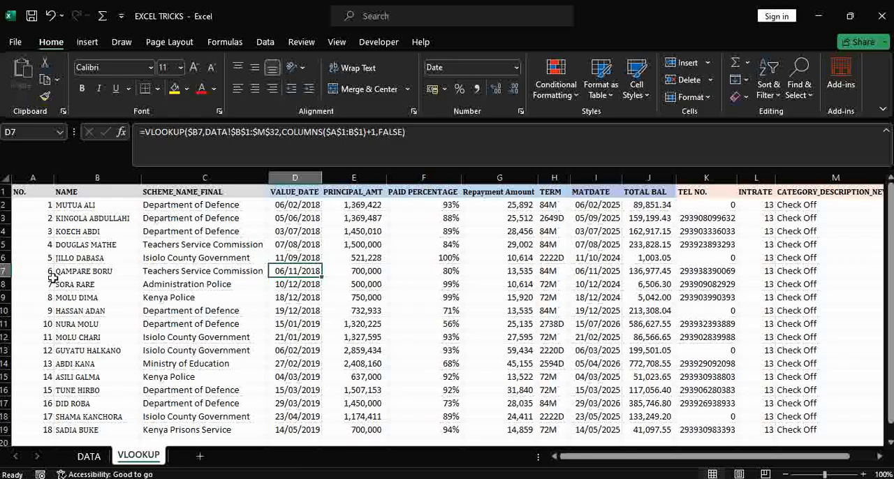
# Highlight row 7 of the VLOOKUP sheet and the same customer's row 12 on the DATA sheet in yellow.
pyautogui.click(4, 271)
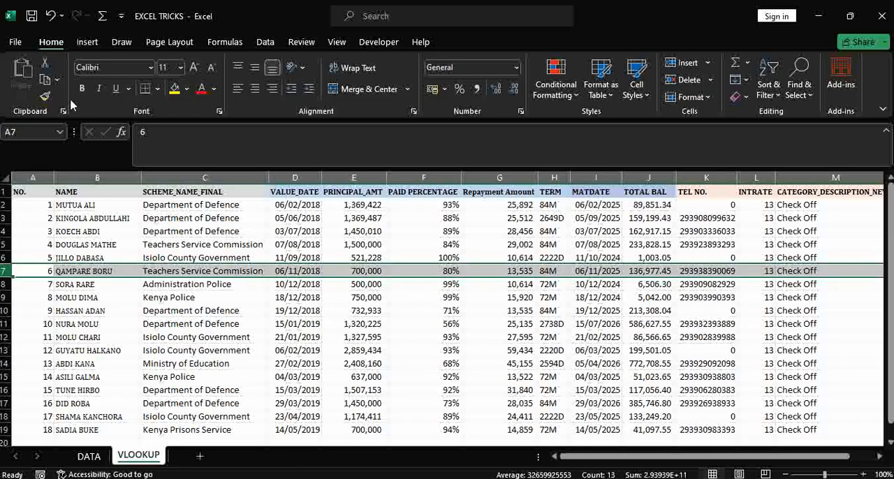
pyautogui.click(175, 89)
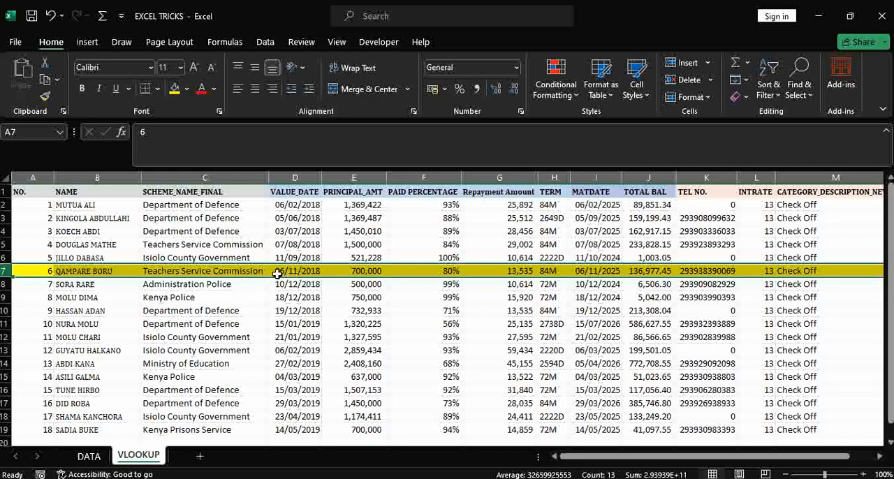
pyautogui.click(103, 454)
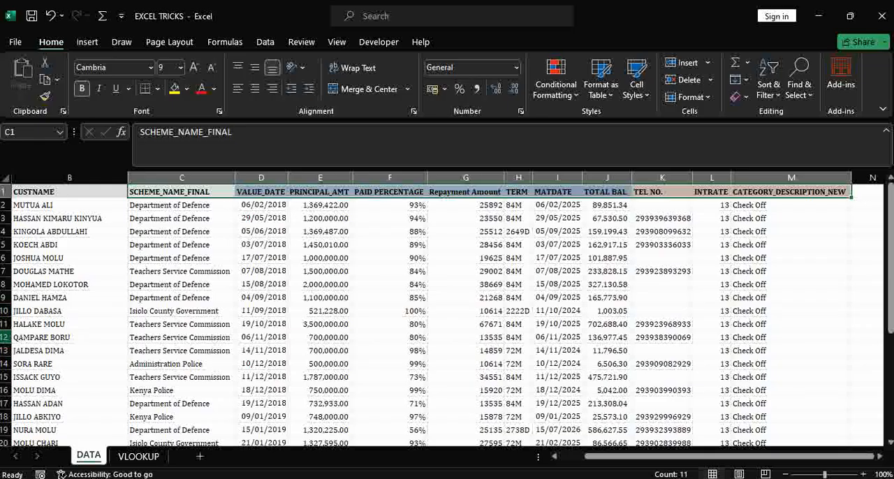
pyautogui.click(6, 338)
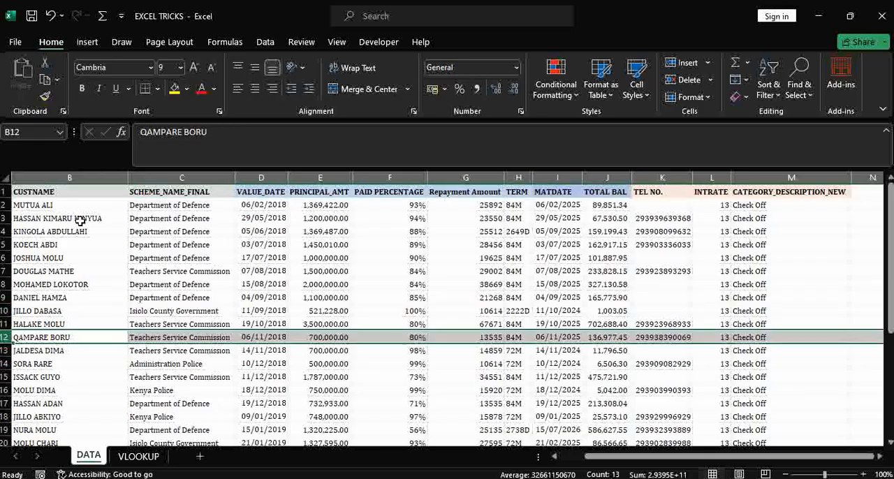
pyautogui.click(174, 89)
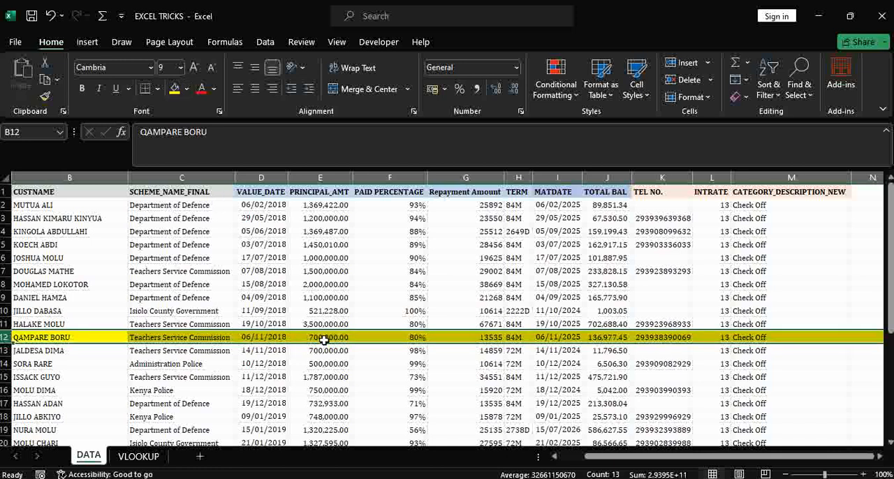
# Compare the highlighted customer's details in row 7 of the VLOOKUP sheet with row 12 of the DATA sheet.
pyautogui.click(134, 460)
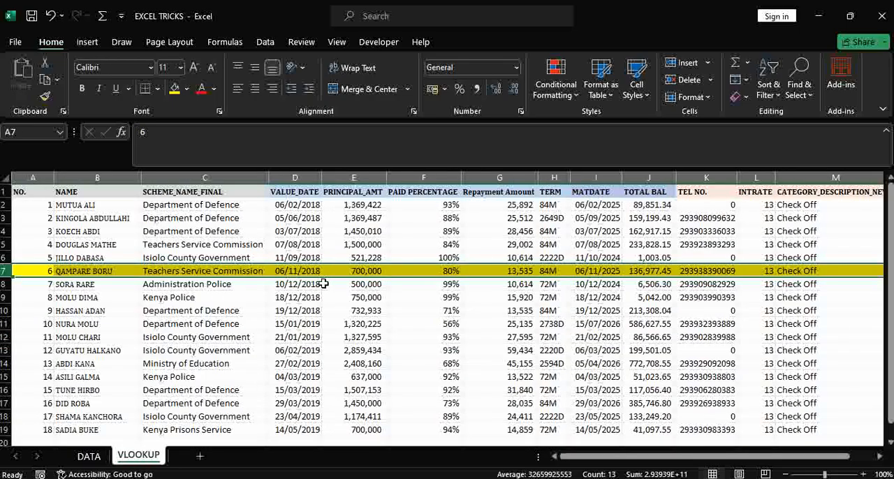
pyautogui.click(98, 456)
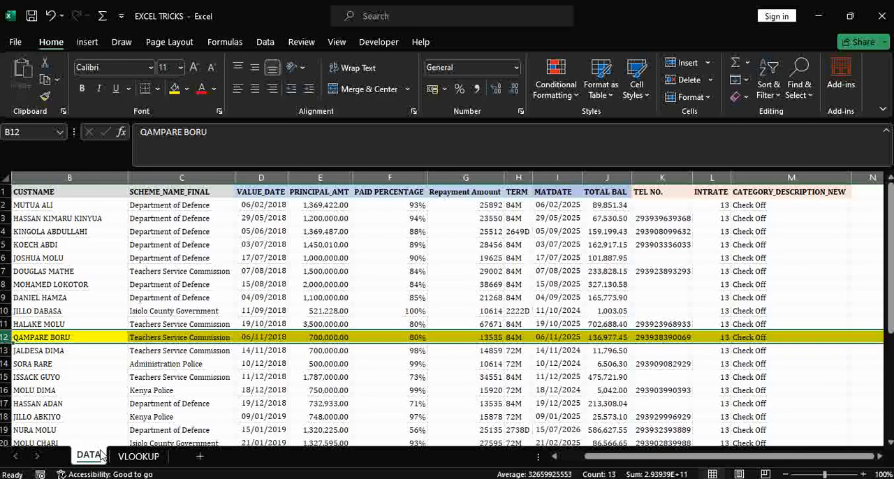
pyautogui.click(138, 456)
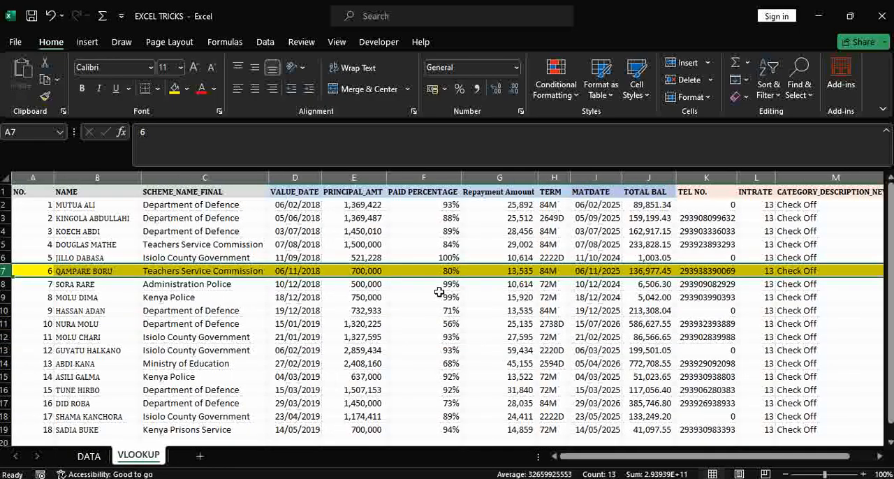
pyautogui.click(88, 457)
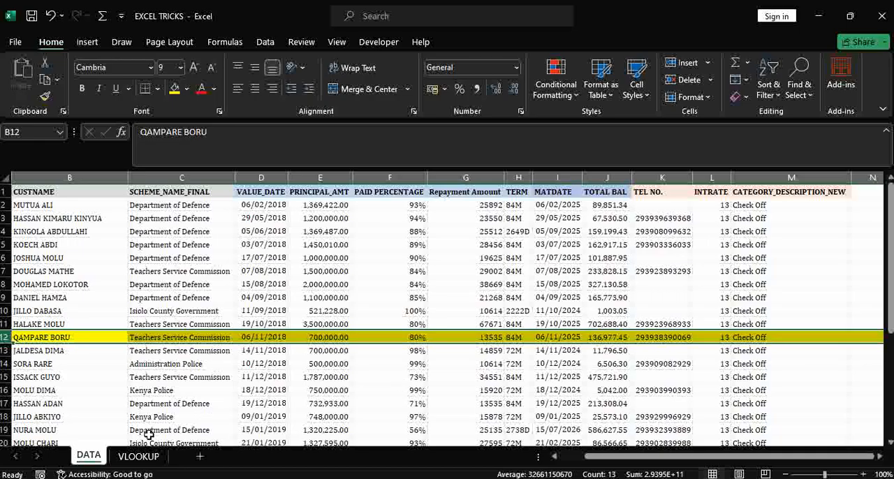
pyautogui.click(137, 457)
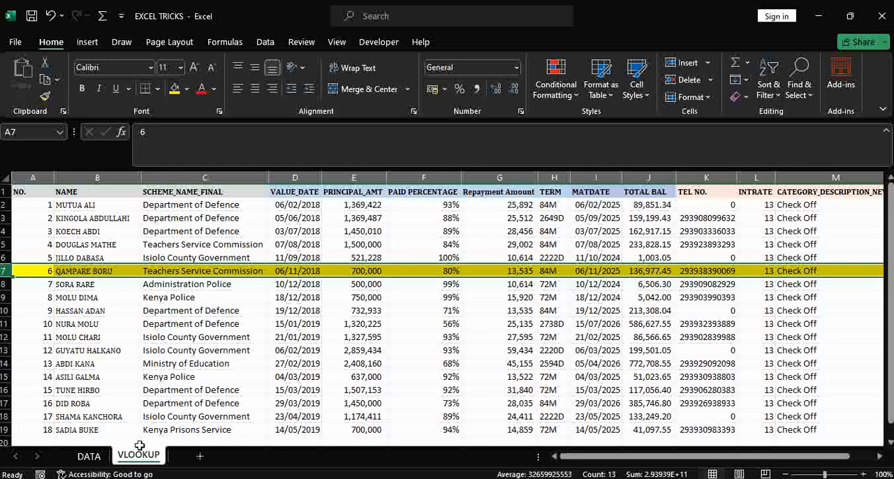
pyautogui.click(88, 456)
pyautogui.click(311, 382)
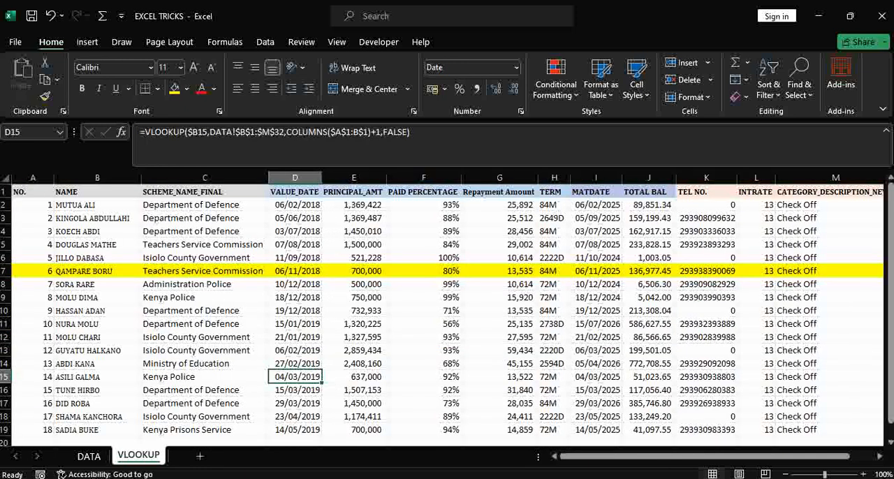
pyautogui.moveTo(891, 287)
pyautogui.mouseDown()
pyautogui.moveTo(891, 299)
pyautogui.moveTo(891, 289)
pyautogui.mouseUp()
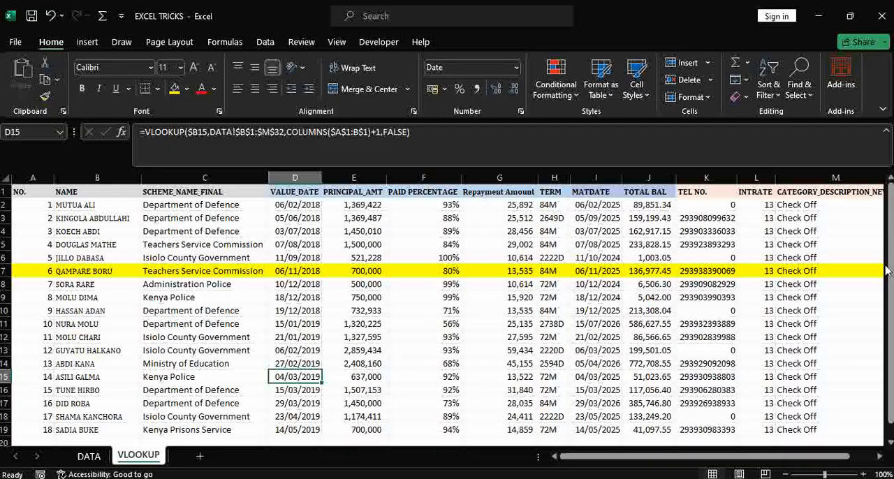